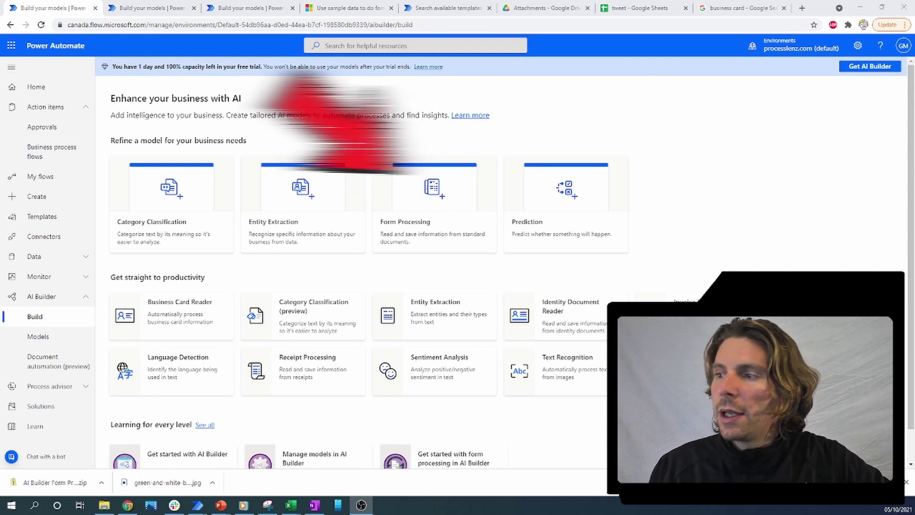
Open the Invoice Processing model's interactive demo and examine the fields it extracts from the first sample invoice.
left_click(677, 310)
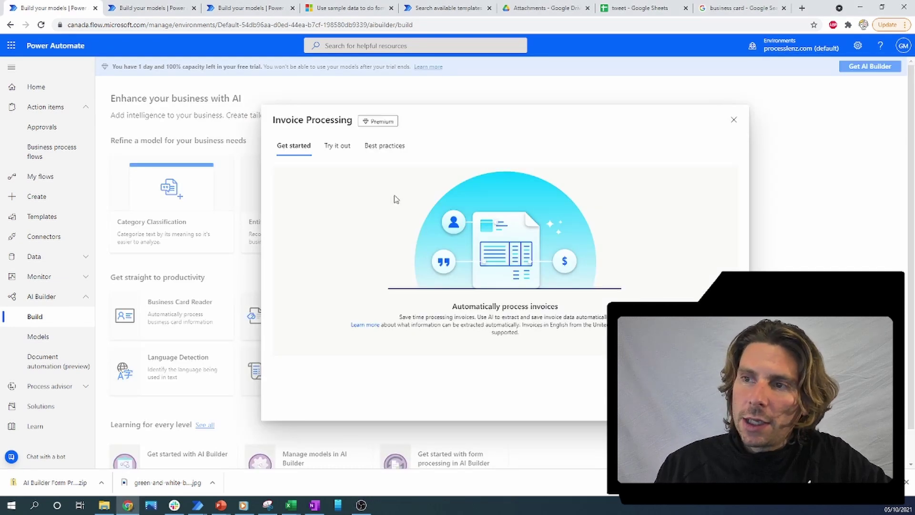
left_click(335, 145)
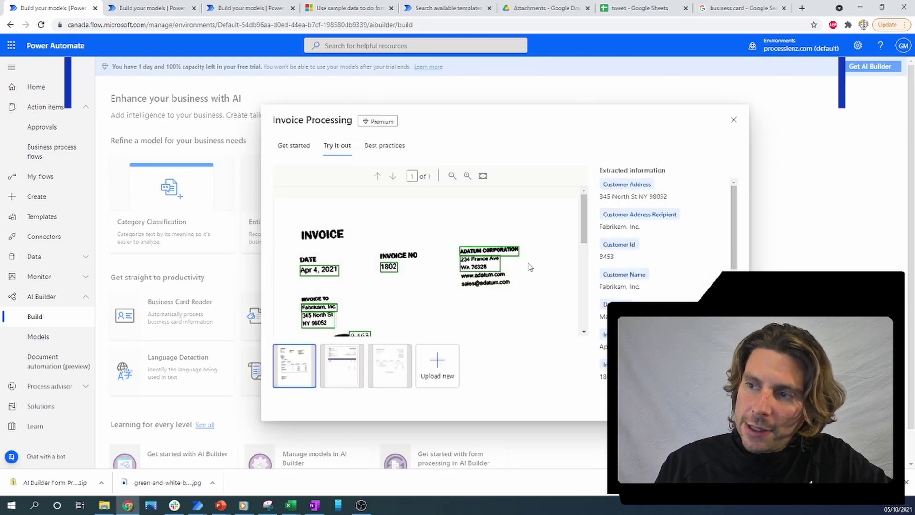
scroll(530, 267, "down", 1)
scroll(371, 234, "down", 1)
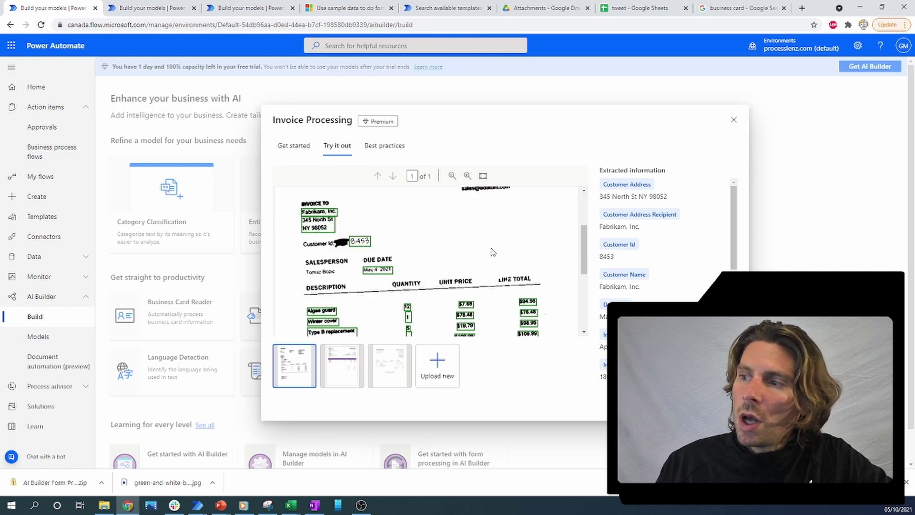
scroll(343, 277, "down", 1)
mouse_move(318, 286)
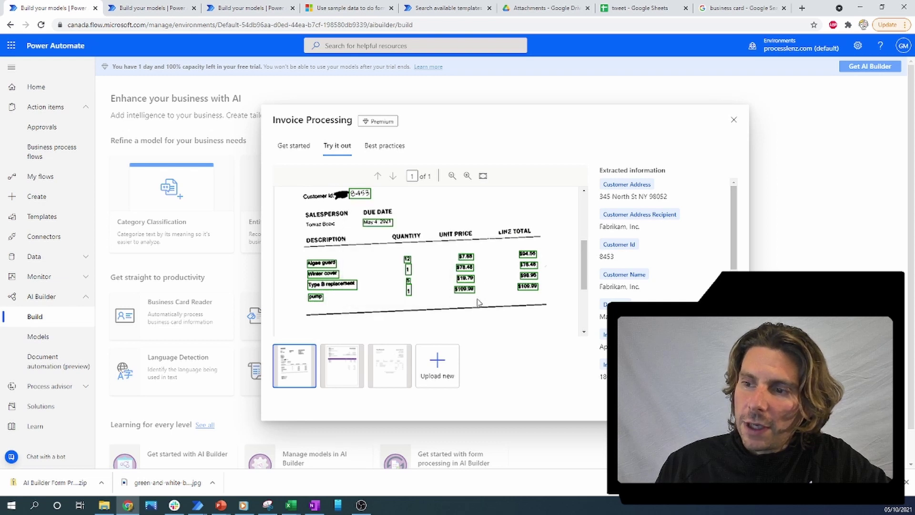
scroll(487, 291, "down", 2)
scroll(472, 276, "up", 5)
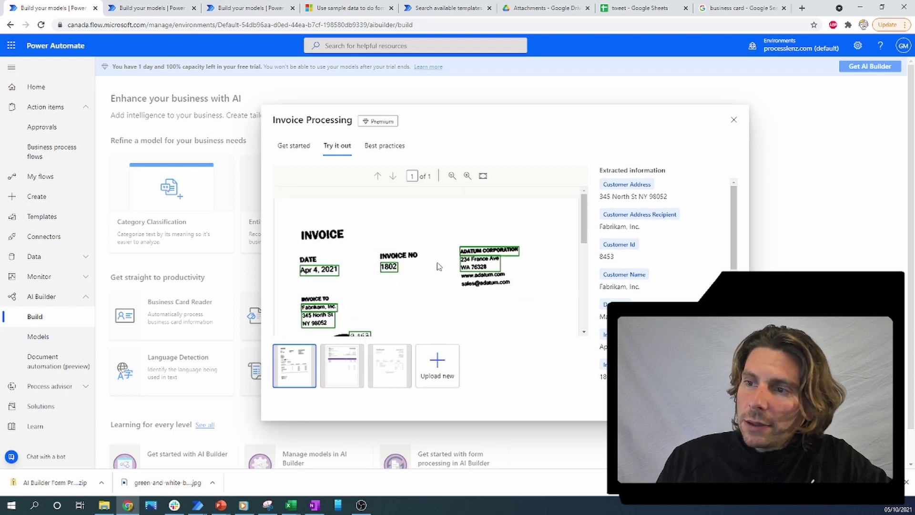
Examine the extracted fields and confidence scores on the second sample invoice, and close the Invoice Processing demo.
left_click(342, 366)
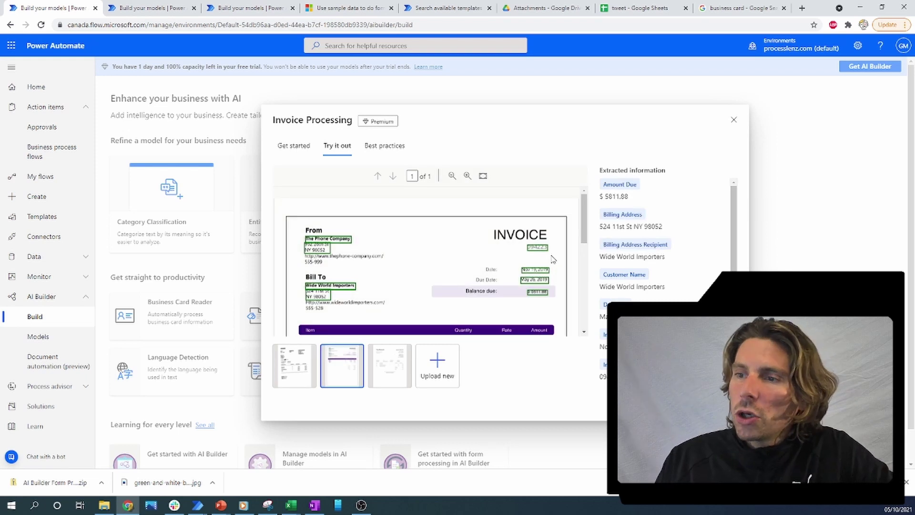
mouse_move(539, 278)
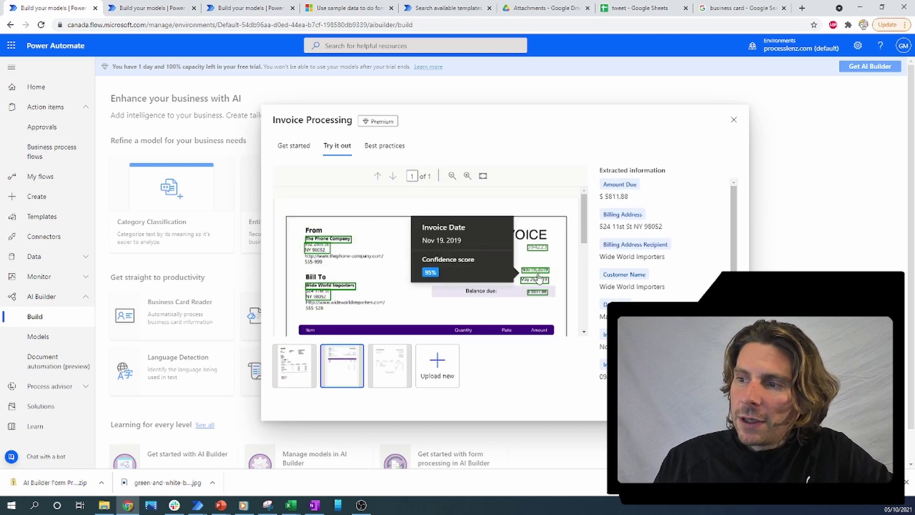
scroll(524, 296, "down", 5)
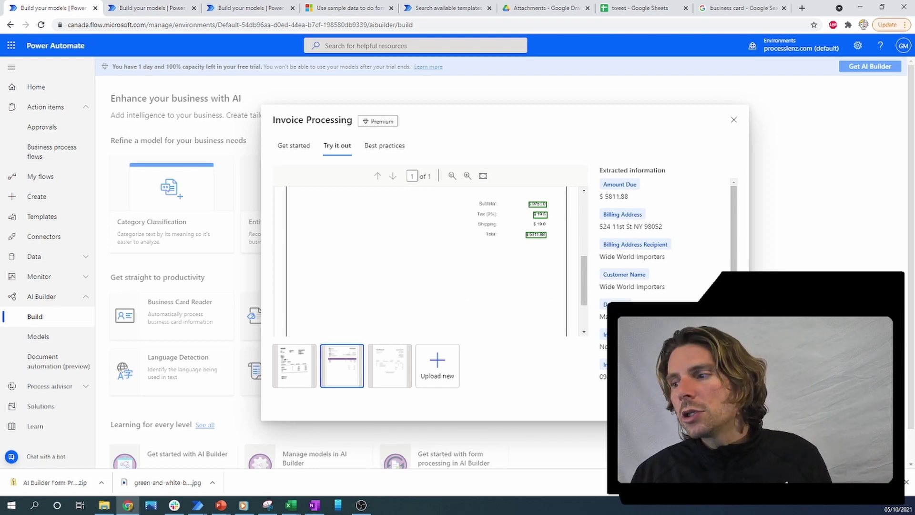
key("Escape")
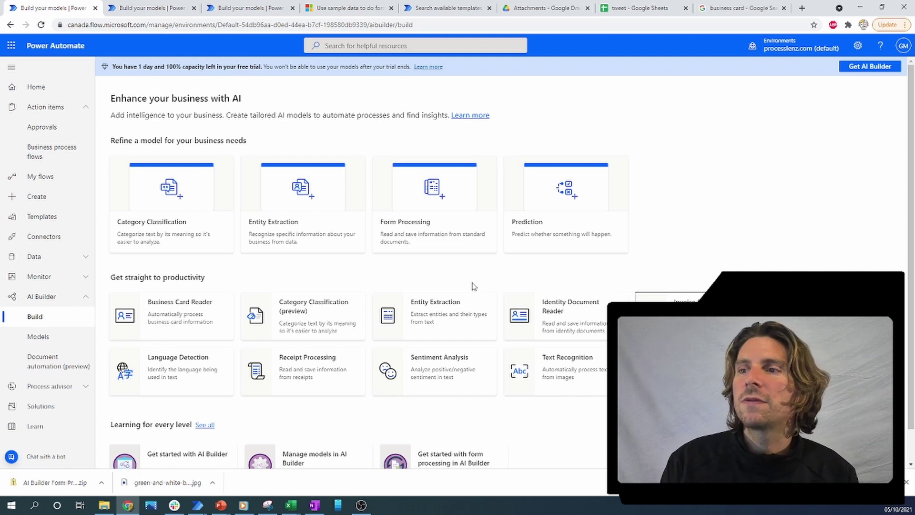
Create a Form Processing model named InvoiceAImodel.
left_click(454, 199)
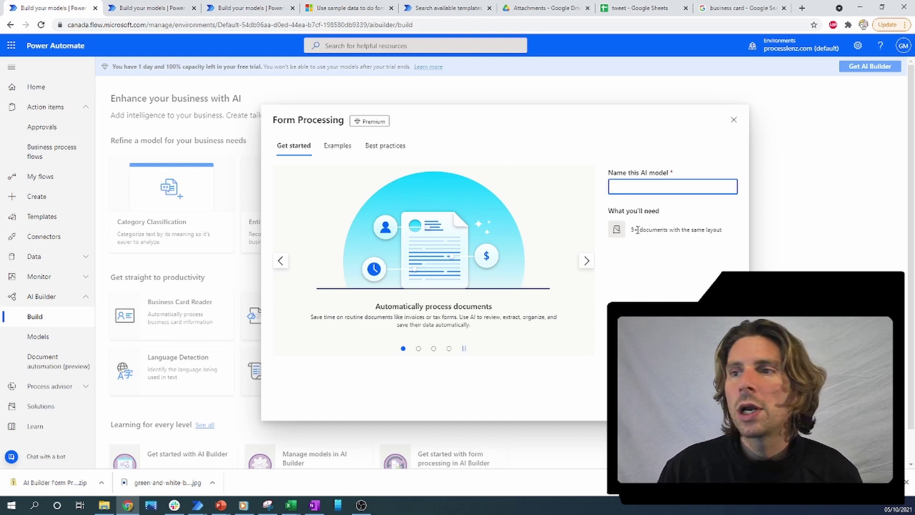
left_click(336, 152)
left_click(296, 151)
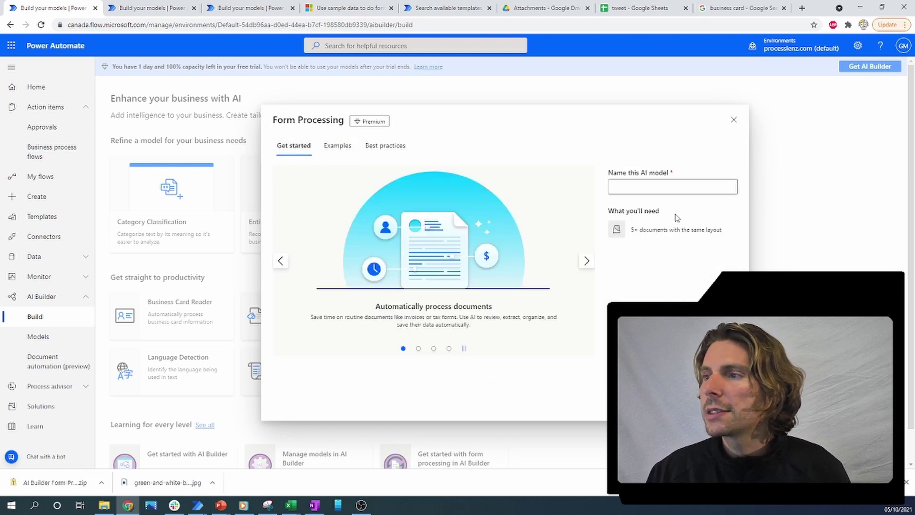
left_click(663, 188)
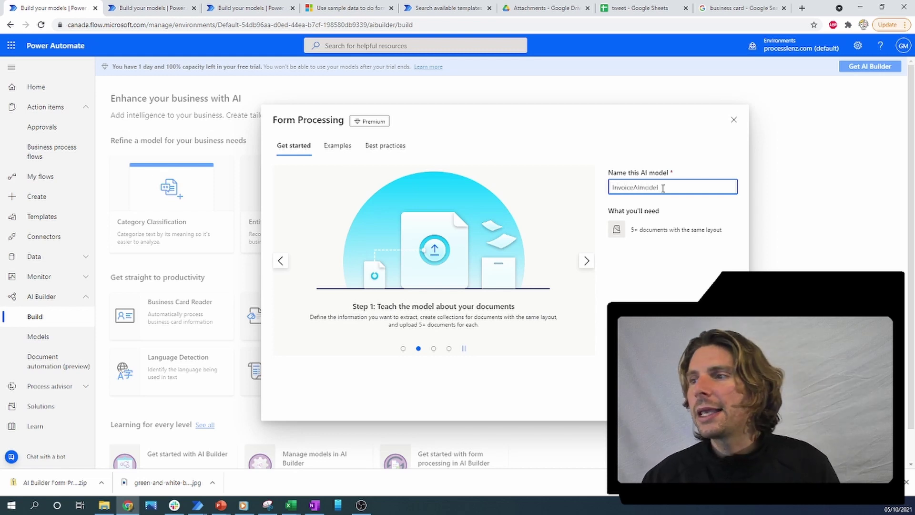
key("ctrl+a")
key("Return")
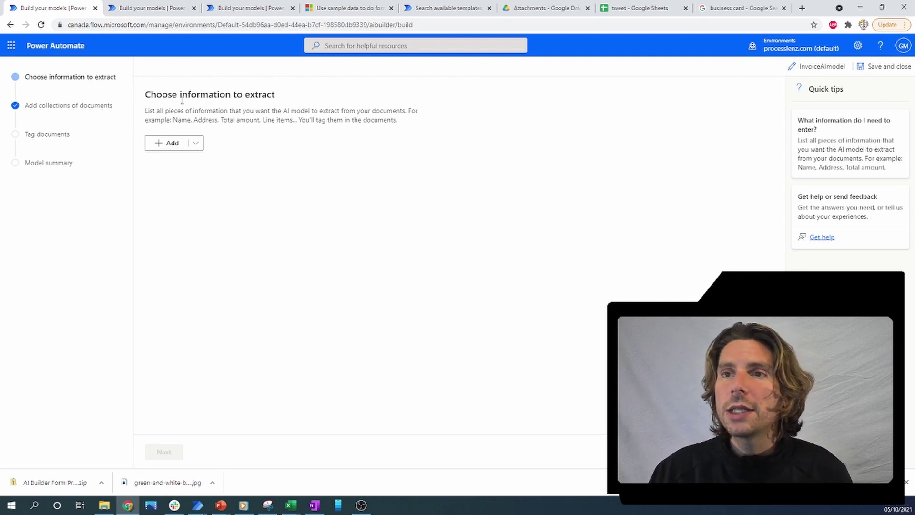
Start adding information to extract, and review the date, invoice number, address, total and customer ID in the Adatum 6 test invoice.
left_click(174, 143)
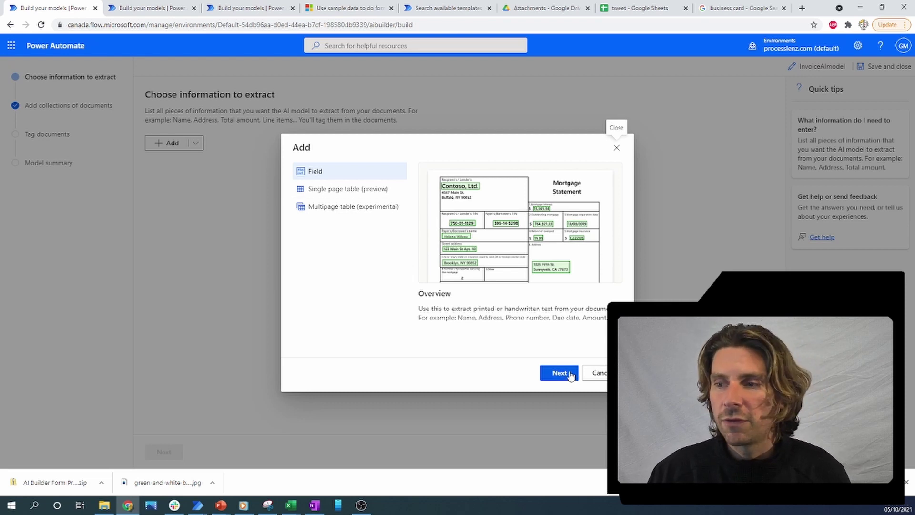
left_click(104, 505)
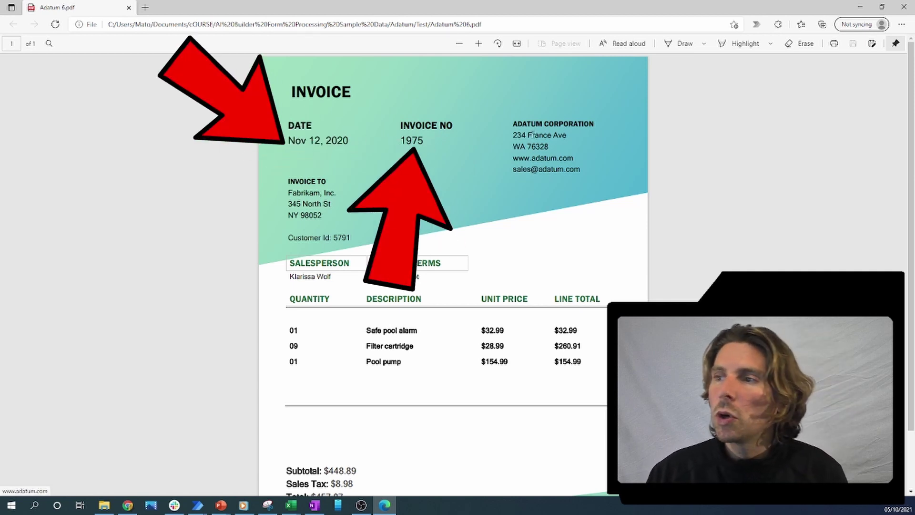
left_click_drag(533, 135, 547, 262)
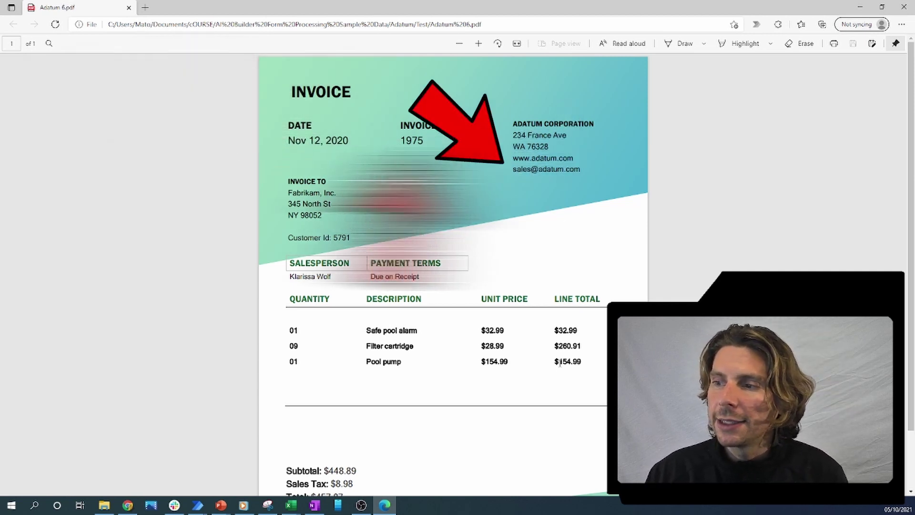
scroll(548, 372, "down", 2)
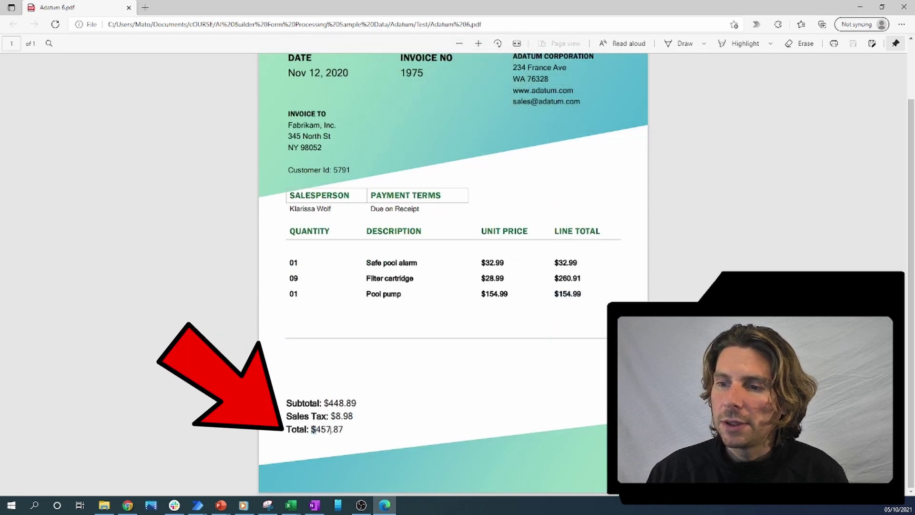
left_click_drag(331, 431, 360, 433)
scroll(339, 259, "up", 2)
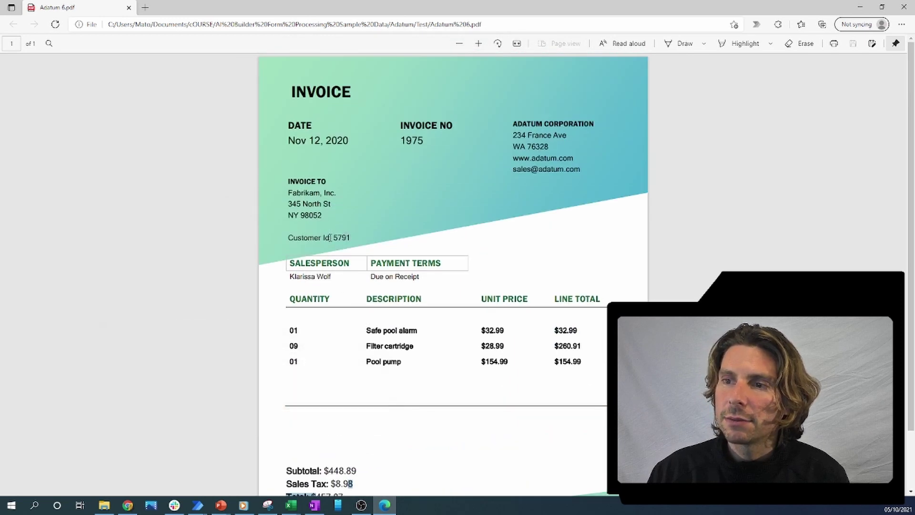
left_click_drag(331, 237, 351, 238)
left_click(860, 7)
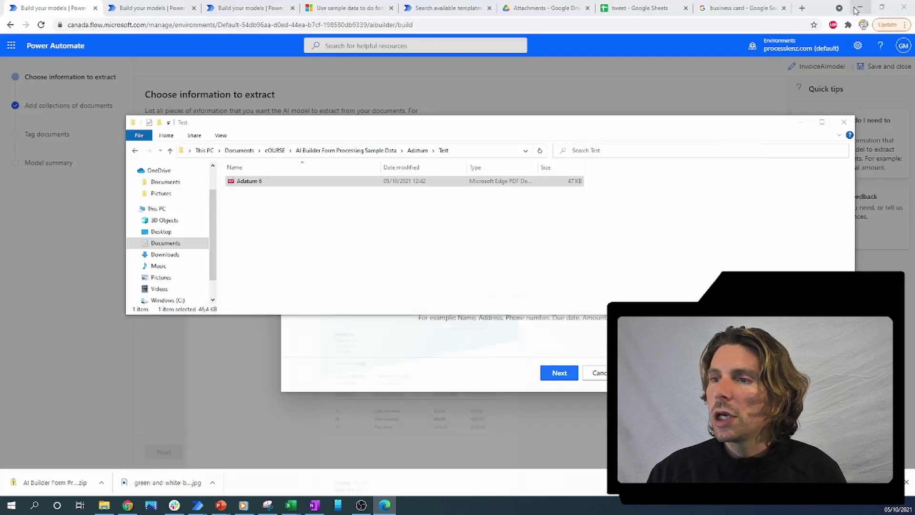
left_click(222, 353)
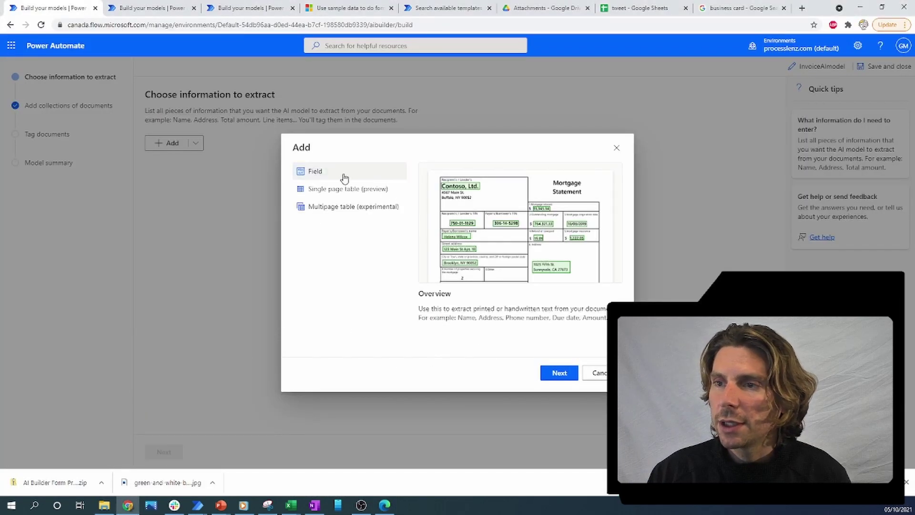
Add a field named Invoice Number to the information to extract.
left_click(566, 375)
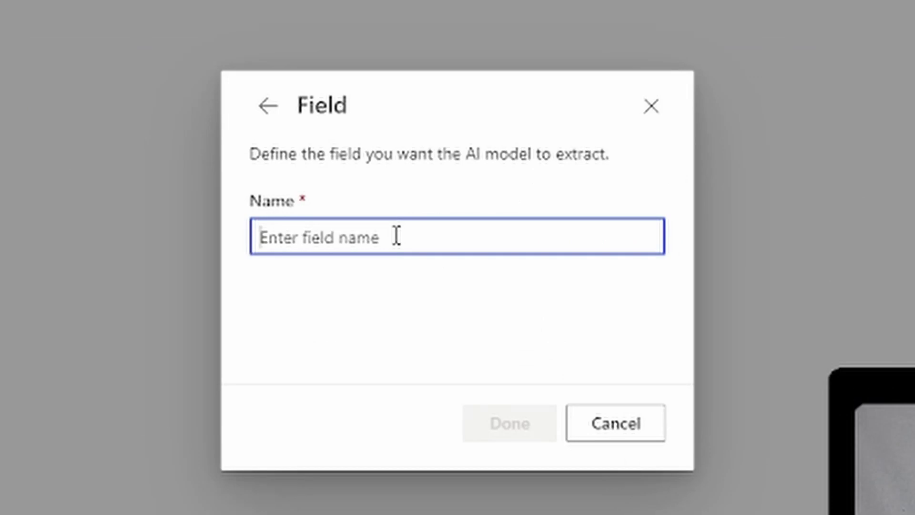
type("Inv")
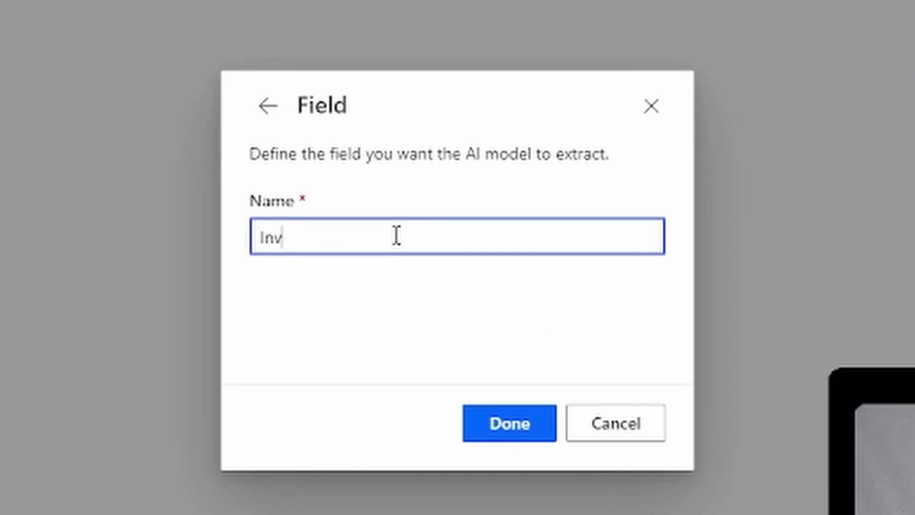
type("oice Number")
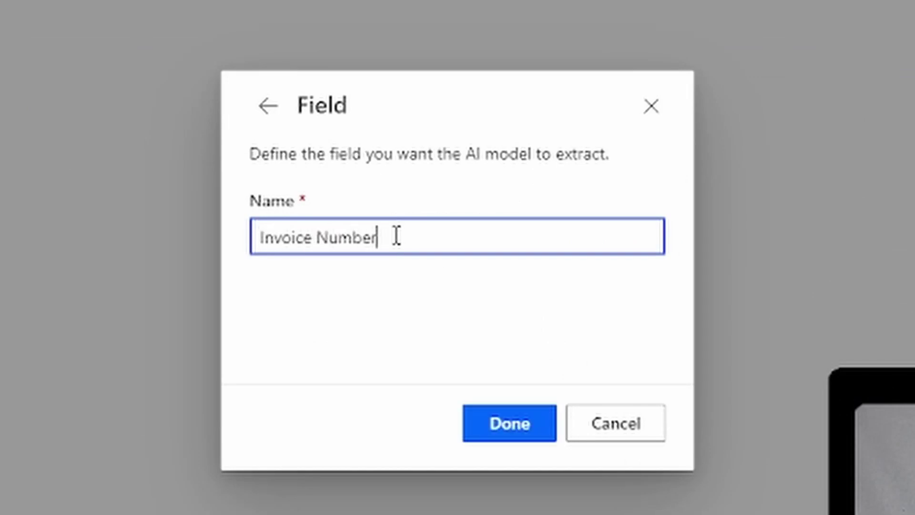
left_click(472, 411)
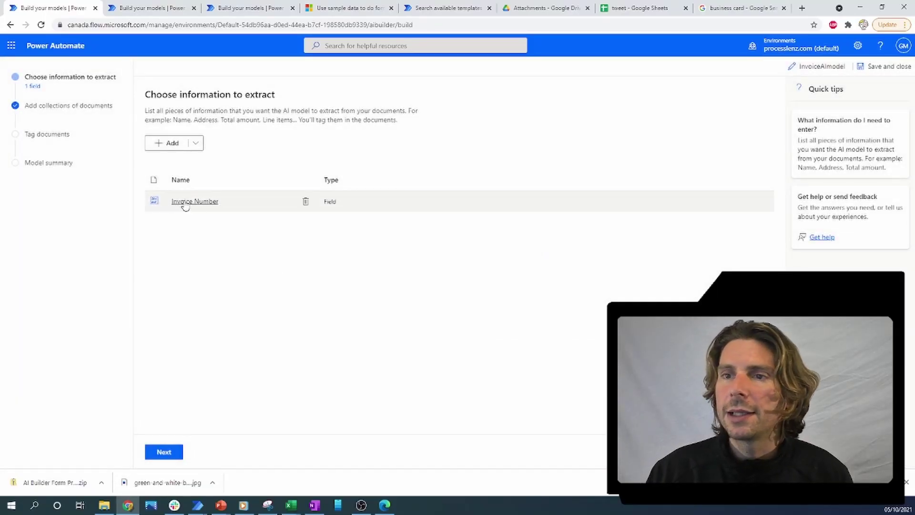
Add a second field named Location to the information to extract.
left_click(172, 143)
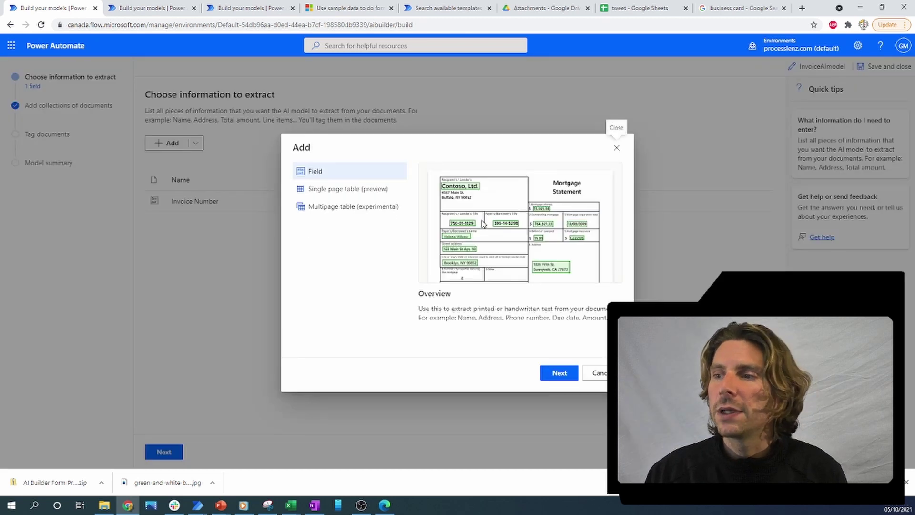
left_click(559, 373)
type("A")
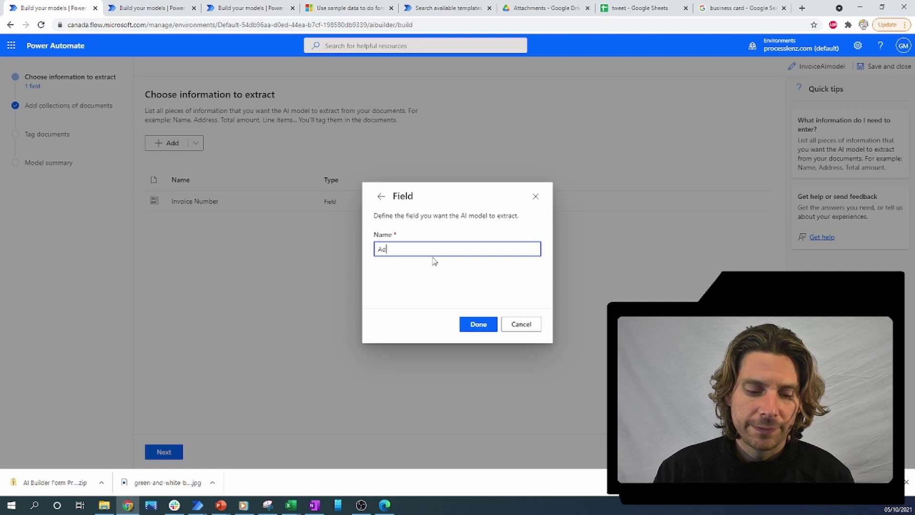
type("d")
key("BackSpace")
key("BackSpace")
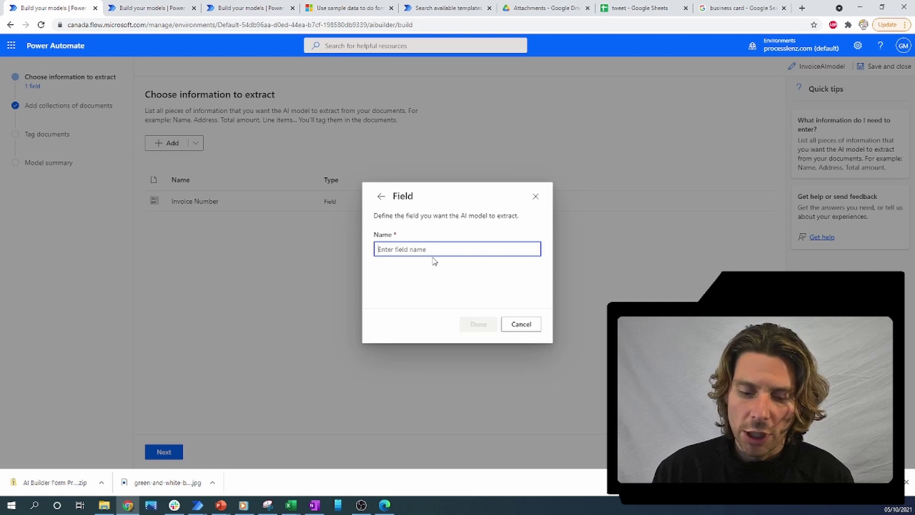
type("Locations")
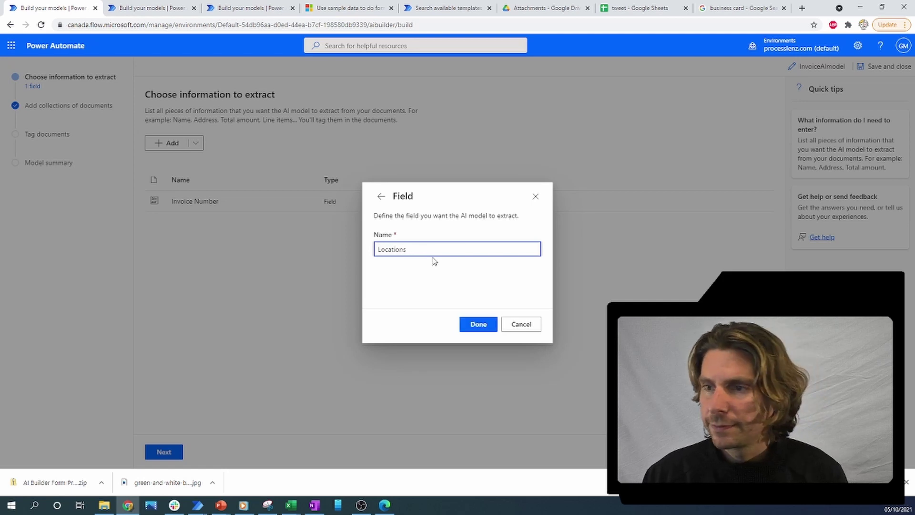
key("BackSpace")
left_click(486, 326)
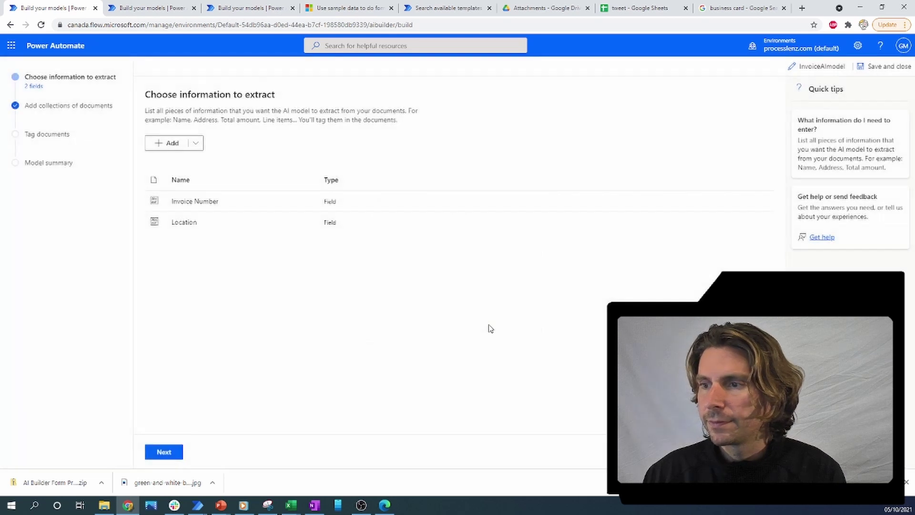
Add two more fields named Date and Total to the information to extract.
left_click(166, 143)
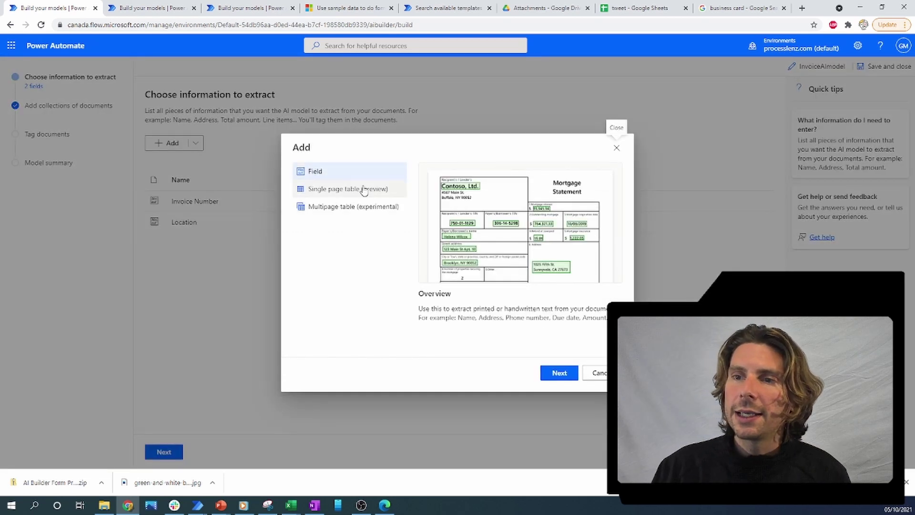
left_click(558, 373)
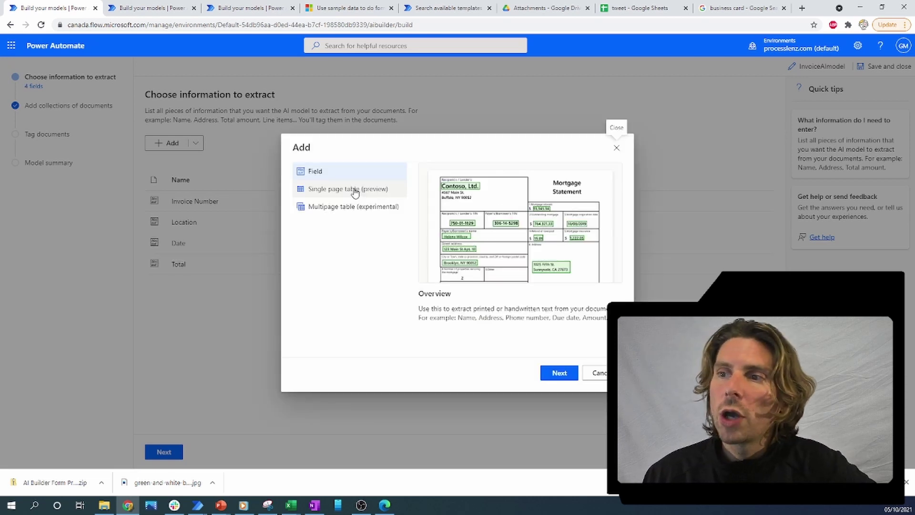
Start adding a single page table, and review the line-item columns in the Adatum 6 test invoice.
left_click(354, 190)
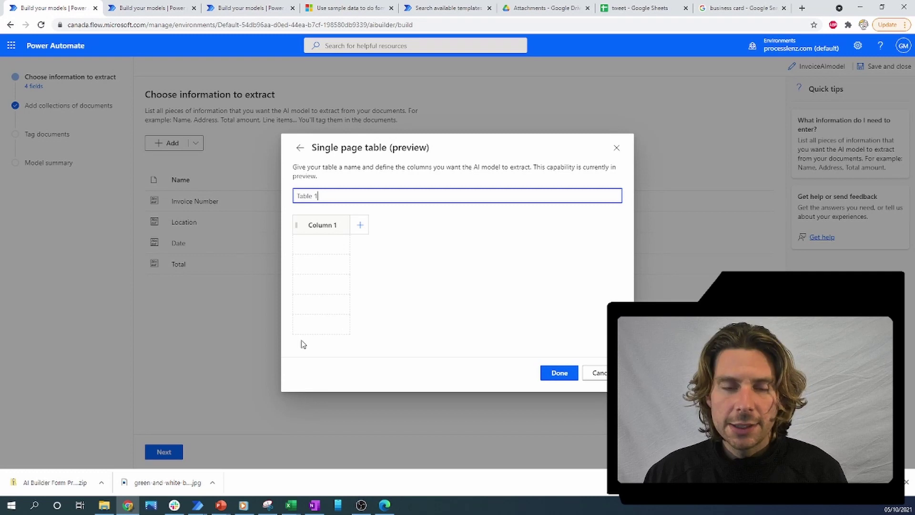
key("alt+Tab")
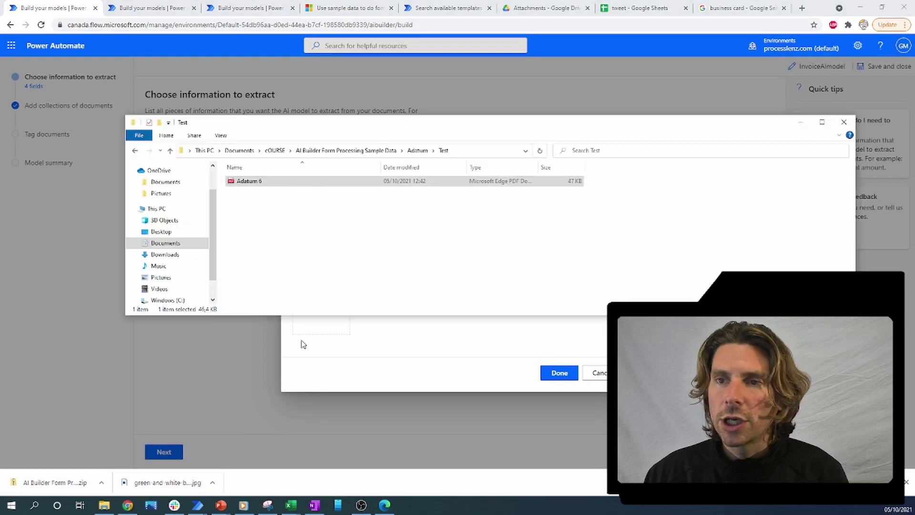
double_click(253, 183)
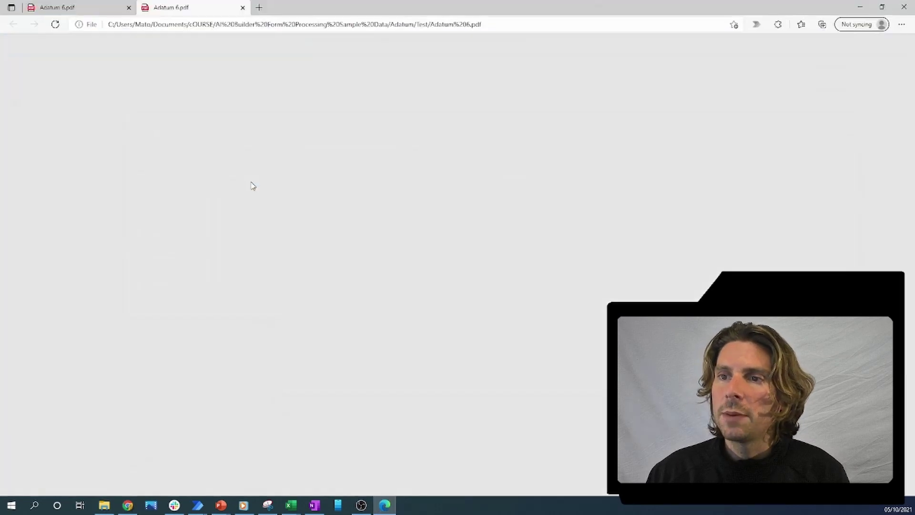
scroll(381, 238, "down", 2)
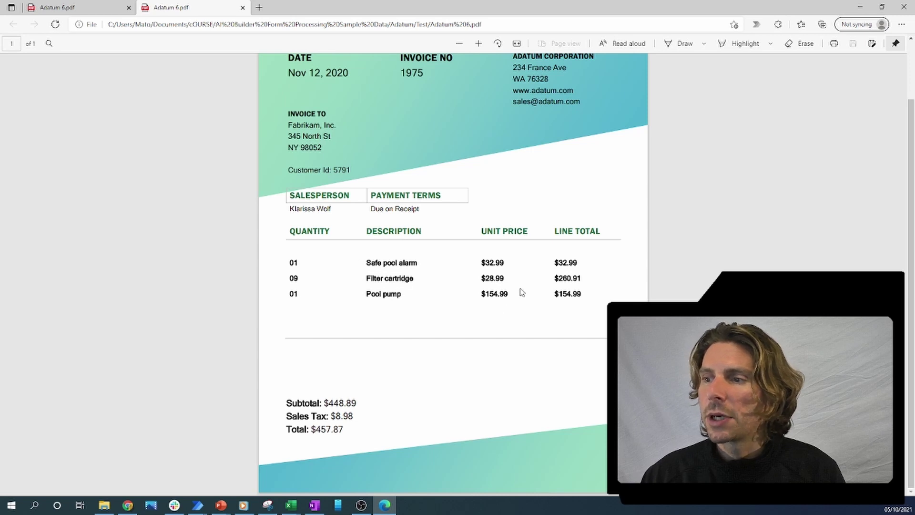
key("alt+Tab")
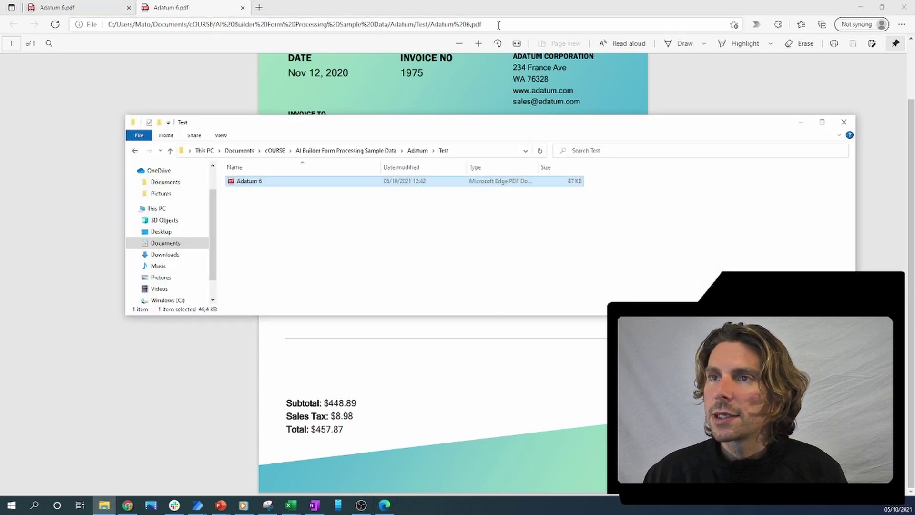
left_click(860, 7)
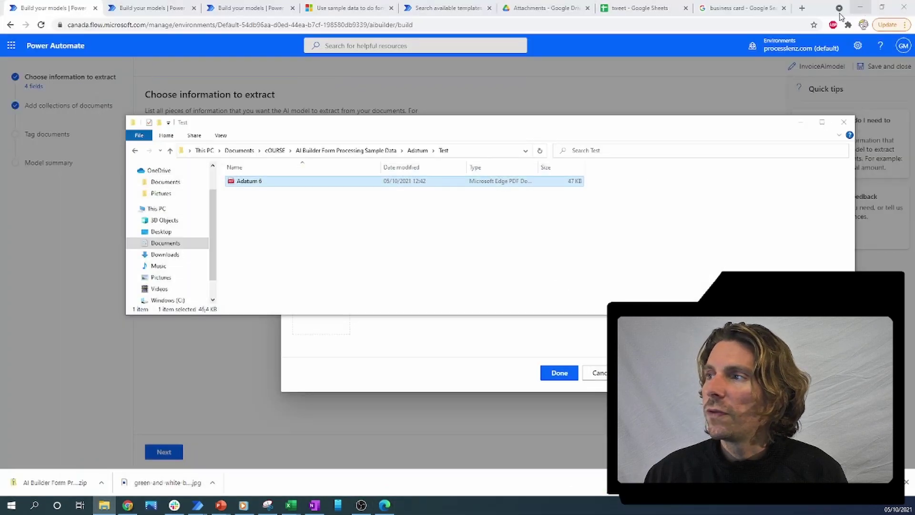
left_click(806, 124)
Rename the table's first column as Description.
left_click(320, 226)
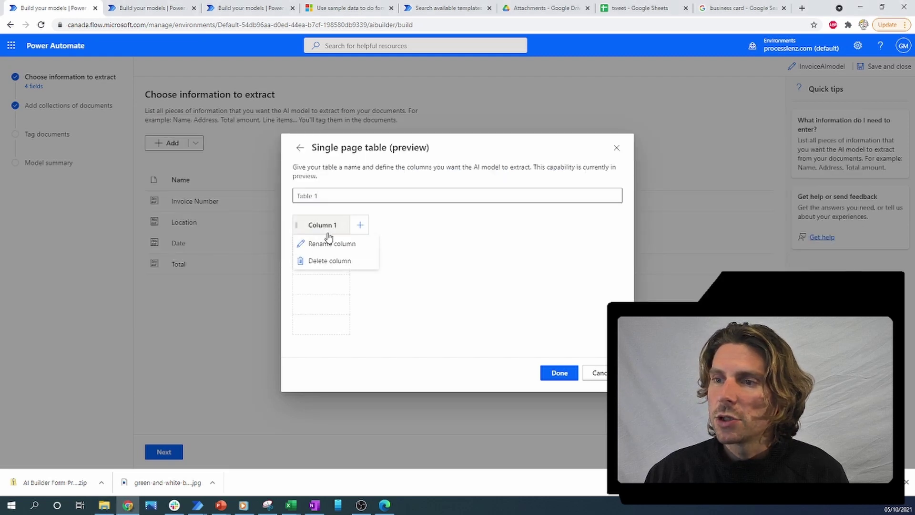
left_click(330, 243)
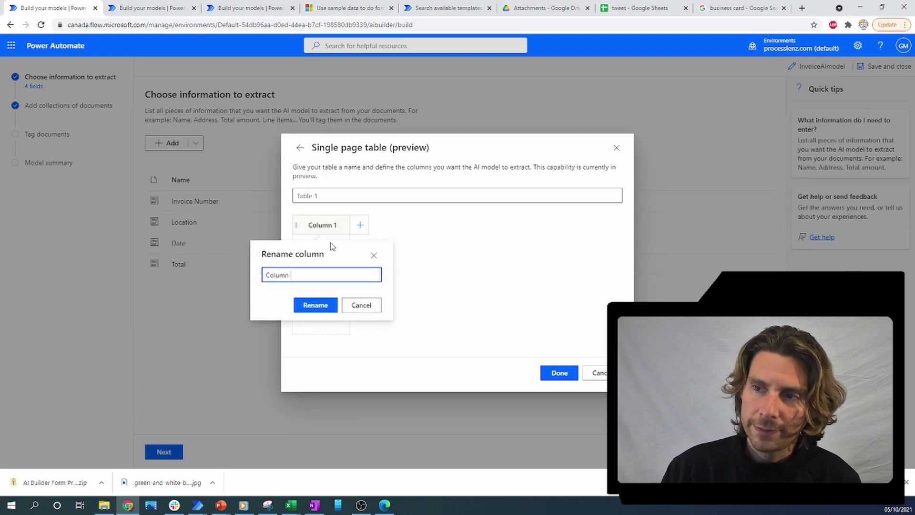
key("BackSpace")
key("BackSpace")
key("BackSpace")
key("BackSpace")
key("BackSpace")
key("BackSpace")
key("BackSpace")
type("Desc")
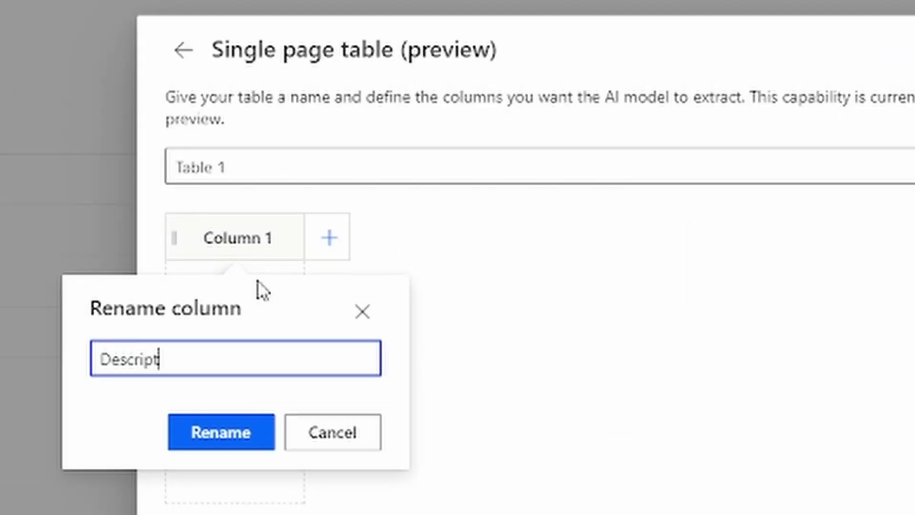
type("ion")
left_click(254, 429)
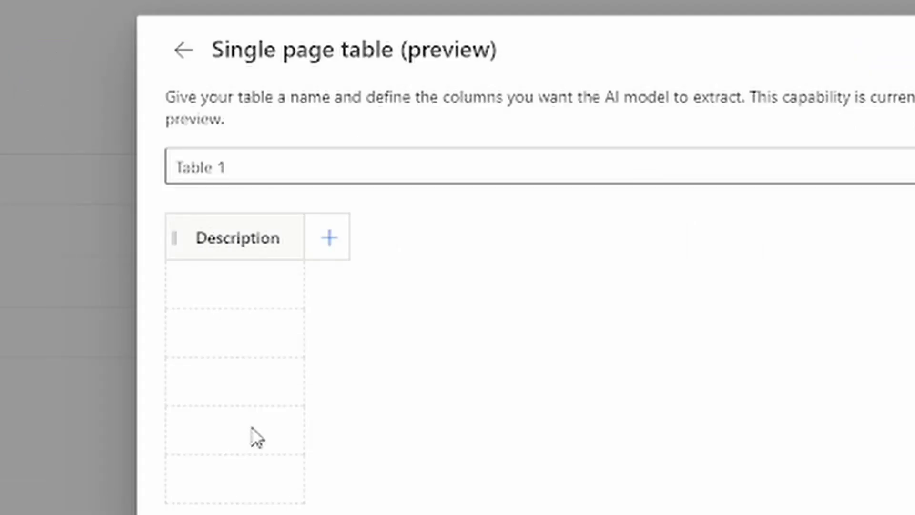
Add a second column named Price to the table.
left_click(325, 240)
type("Price")
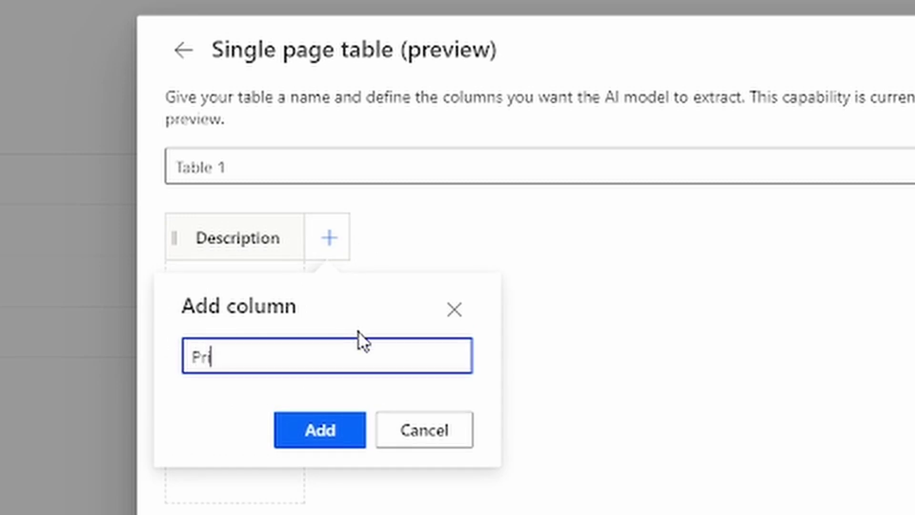
left_click(348, 429)
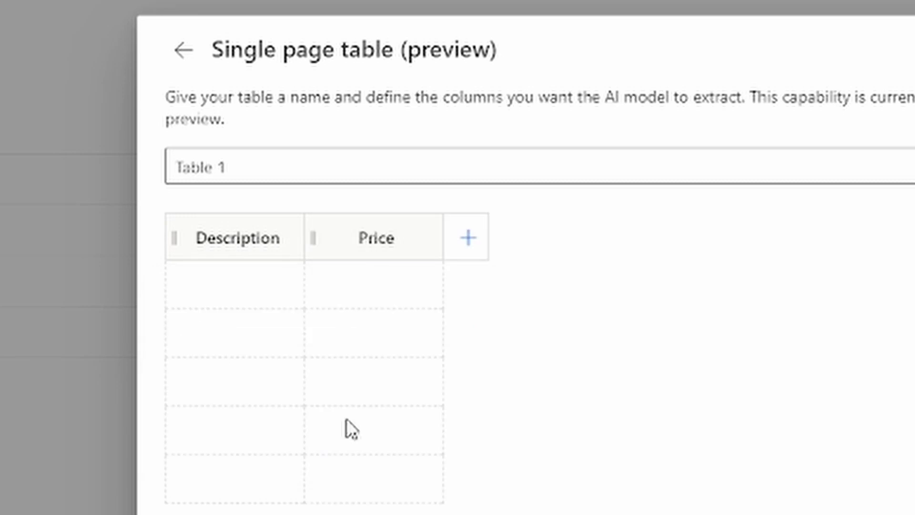
Name the table Summary and add it to the information to extract.
left_click_drag(258, 168, 117, 157)
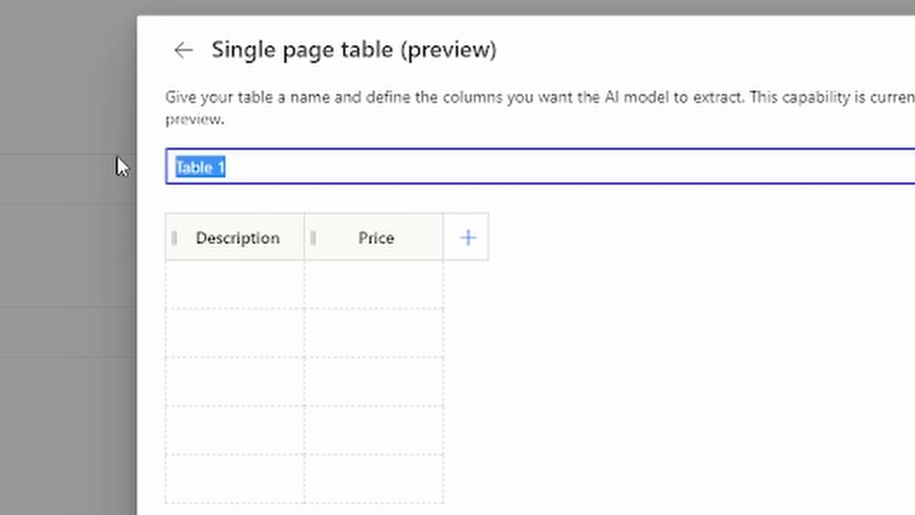
type("Sumary")
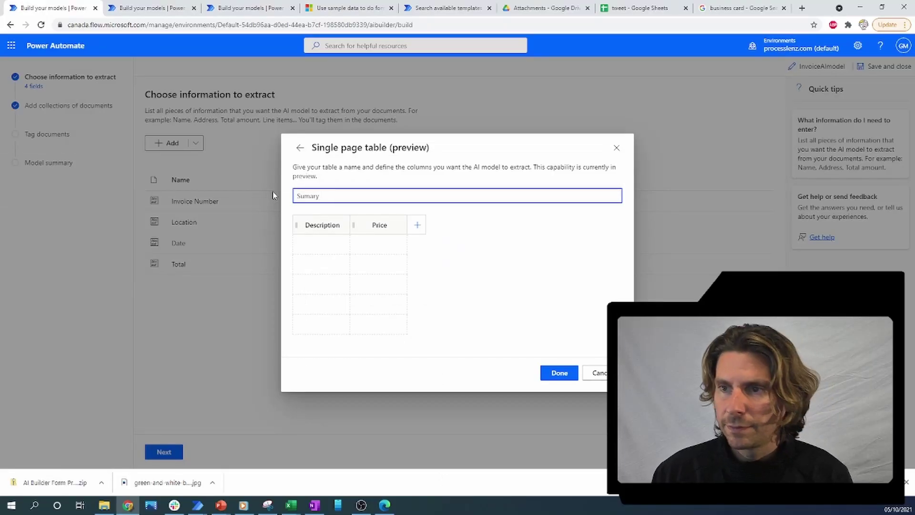
right_click(310, 196)
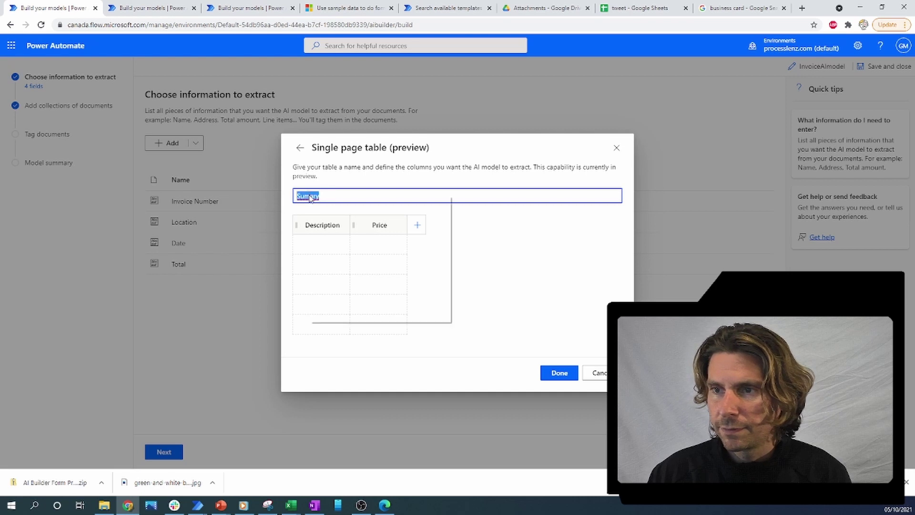
left_click(329, 202)
left_click(560, 375)
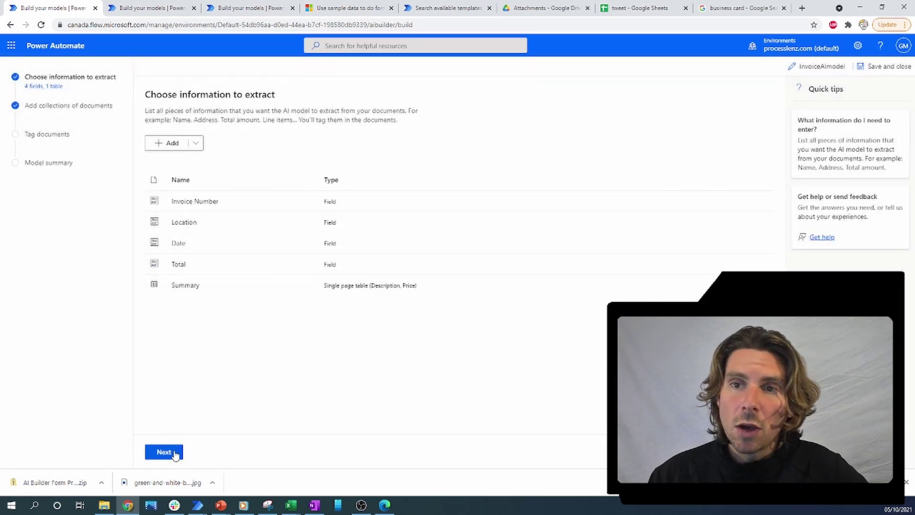
Continue to the document collections, create a new collection and start adding documents to it.
left_click(164, 453)
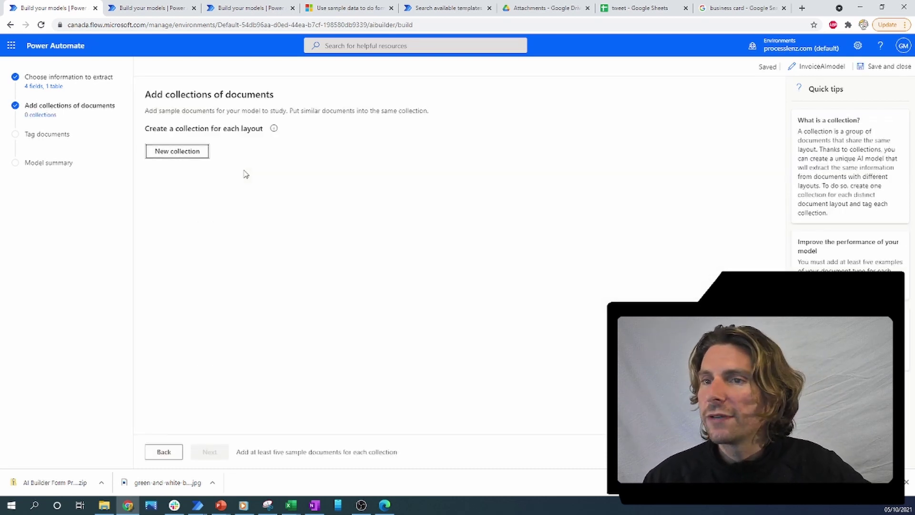
left_click(194, 152)
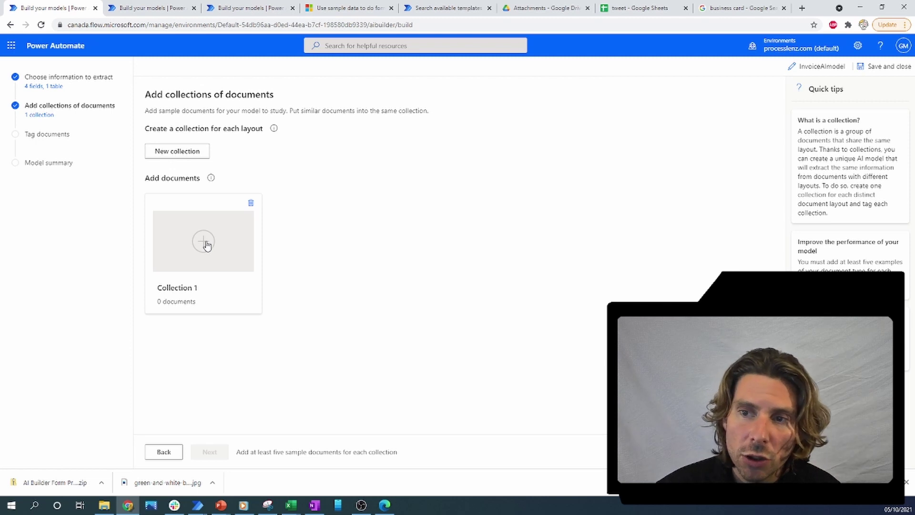
left_click(205, 244)
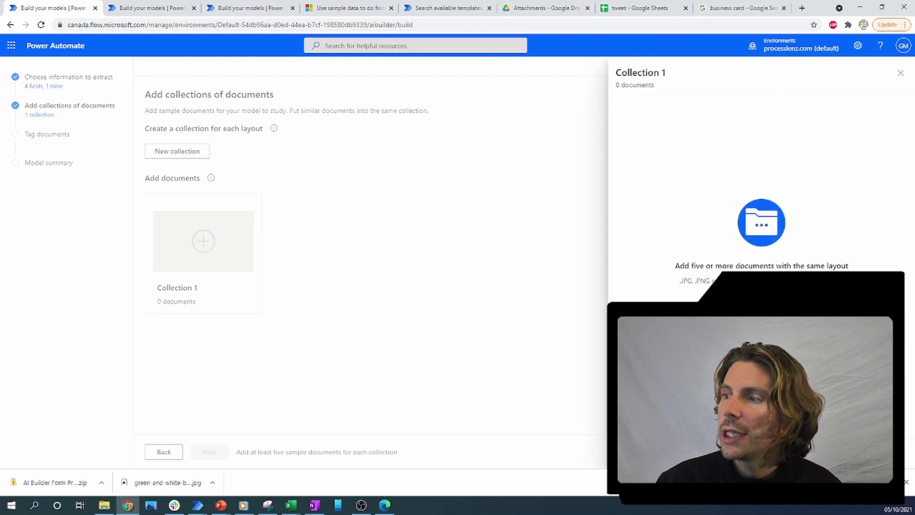
left_click(761, 298)
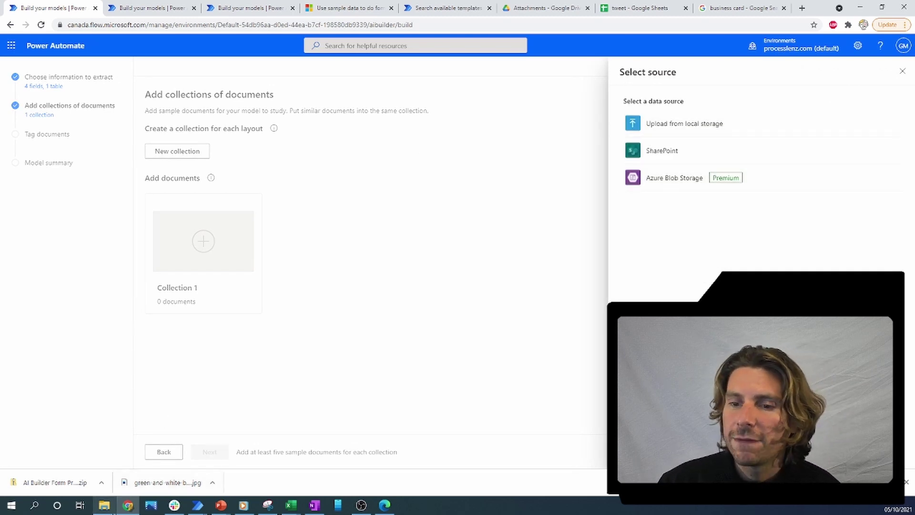
Switch to File Explorer, view the Adatum 2 invoice from the Adatum Train folder, and return to the model's data source selection.
left_click(104, 505)
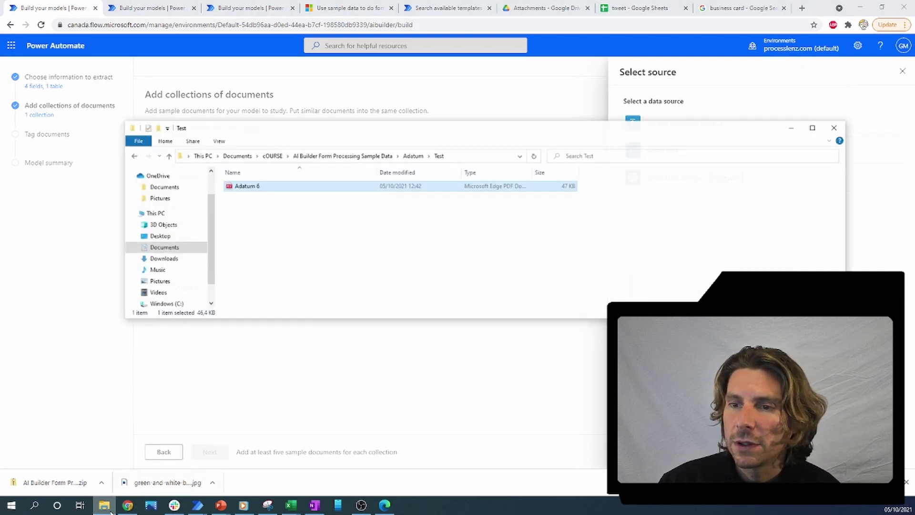
left_click(135, 150)
double_click(262, 191)
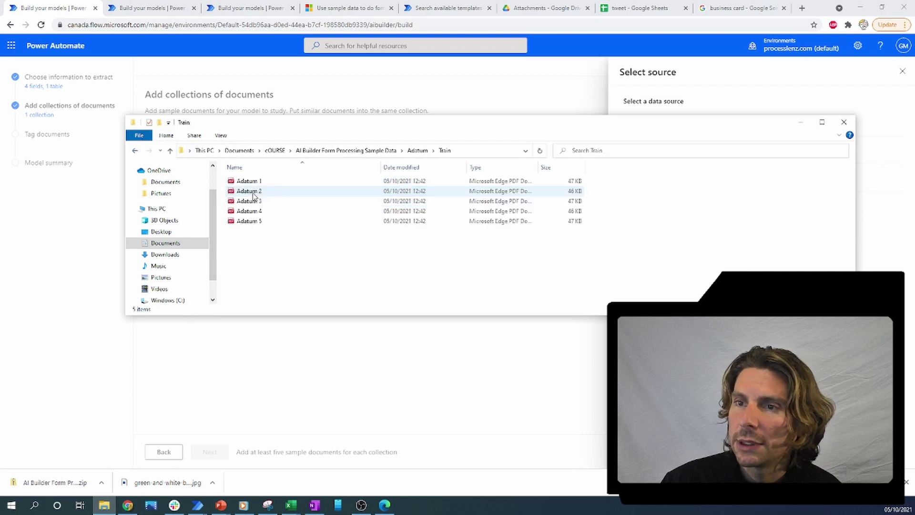
left_click_drag(277, 251, 363, 352)
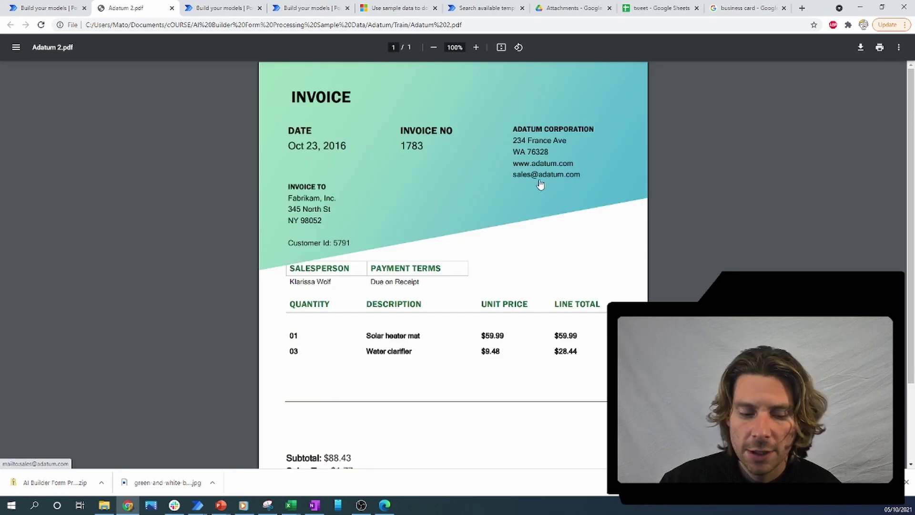
key("alt+Tab")
key("alt+Tab")
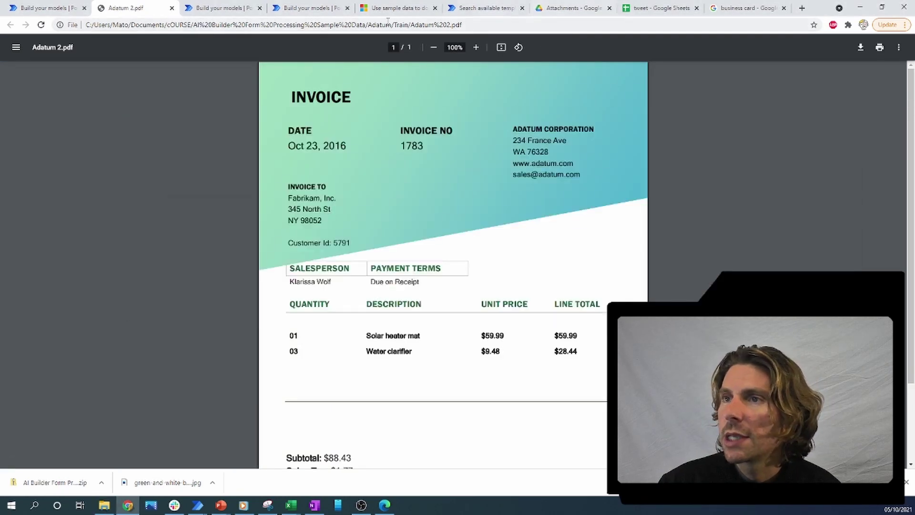
left_click(504, 7)
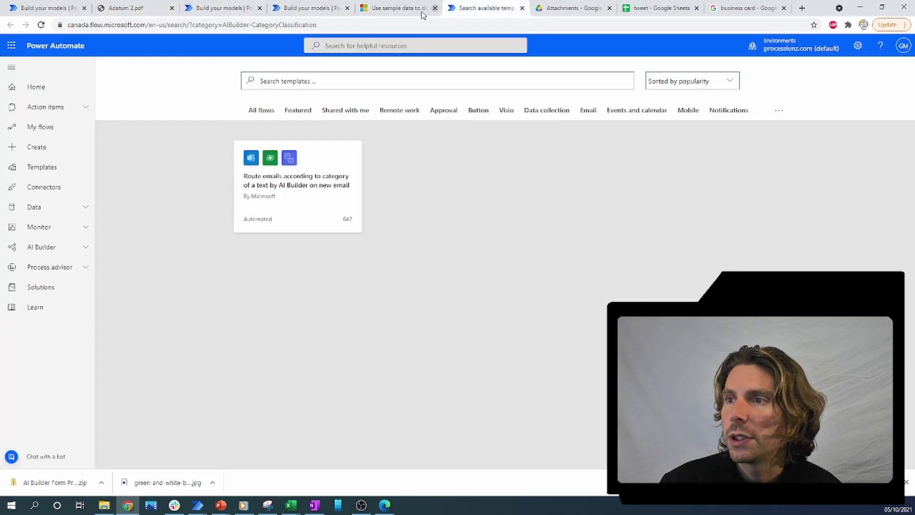
left_click(223, 9)
left_click(336, 9)
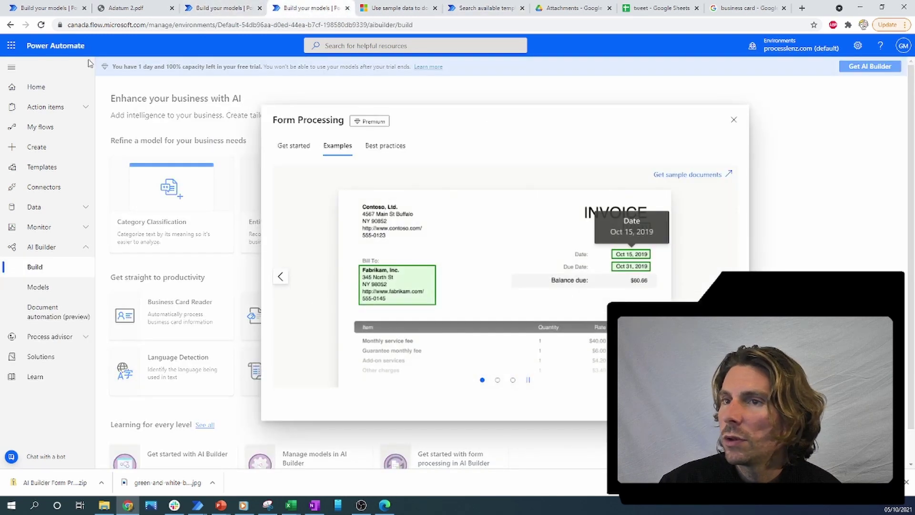
left_click(51, 9)
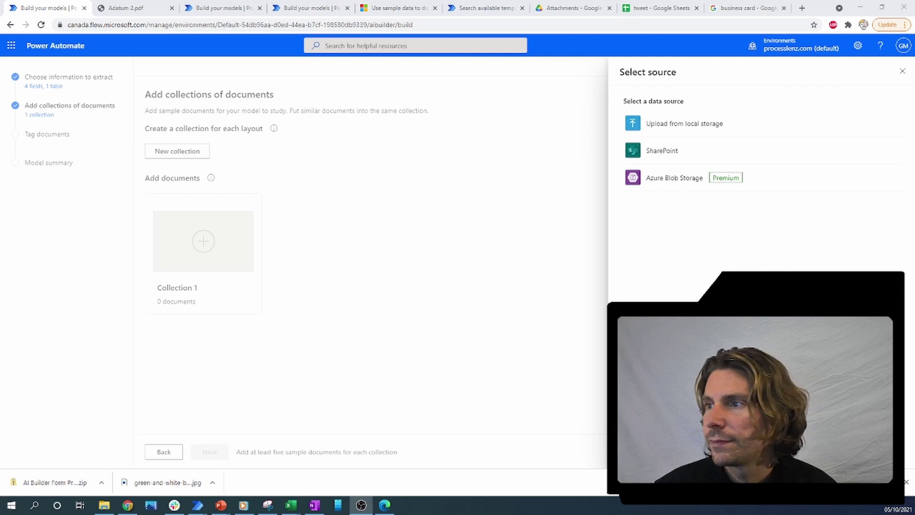
Upload Adatum 1 to Adatum 5 from local storage, in the AI Builder Form Processing Sample Data Adatum Train folder, to Collection 1.
left_click(730, 197)
left_click(709, 133)
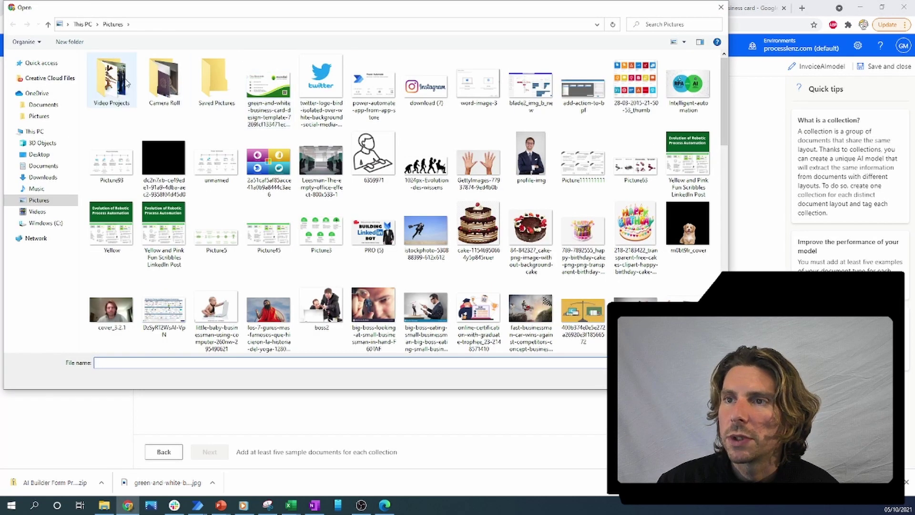
left_click(42, 166)
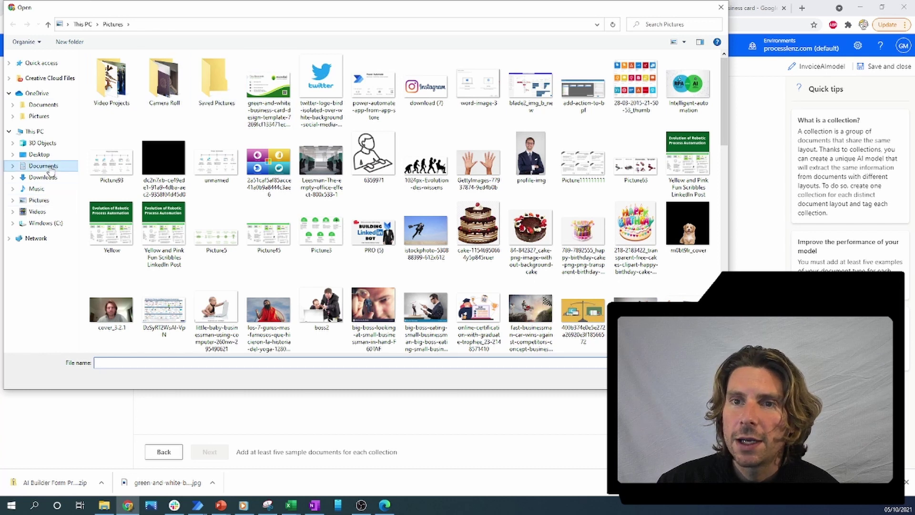
double_click(109, 109)
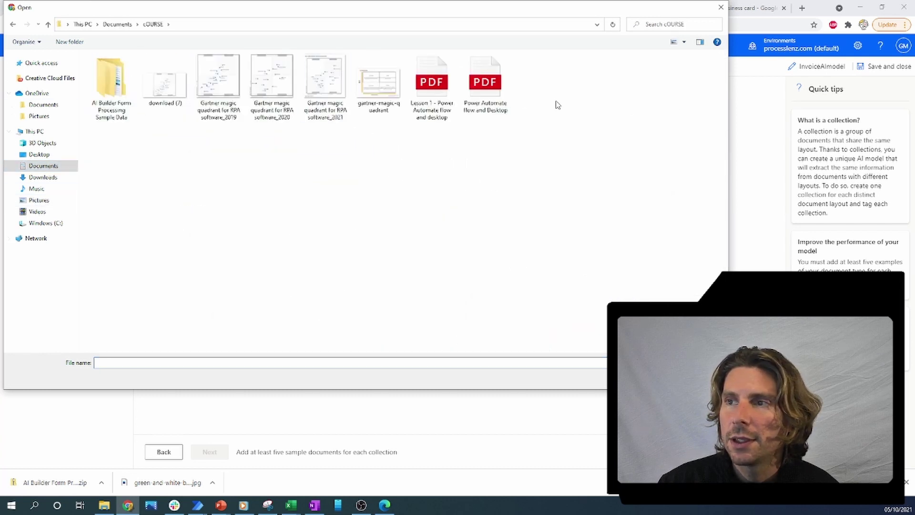
double_click(129, 91)
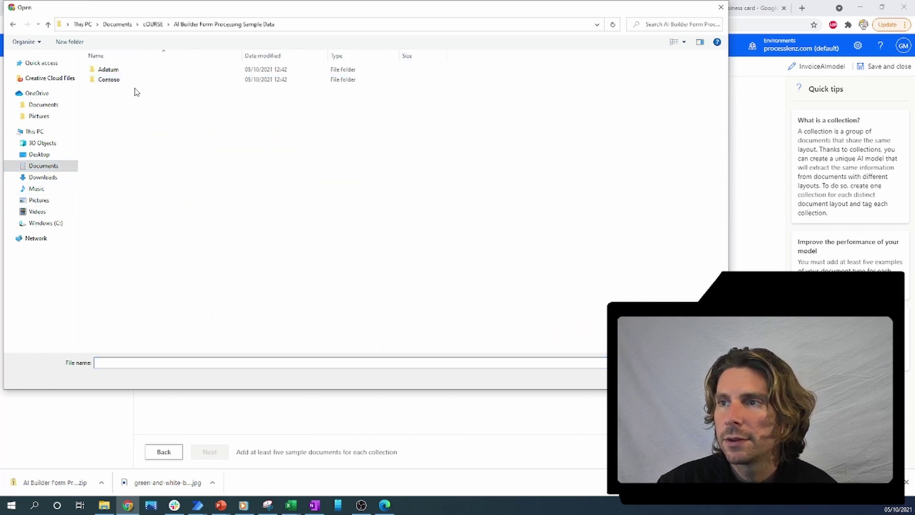
double_click(114, 70)
left_click(121, 81)
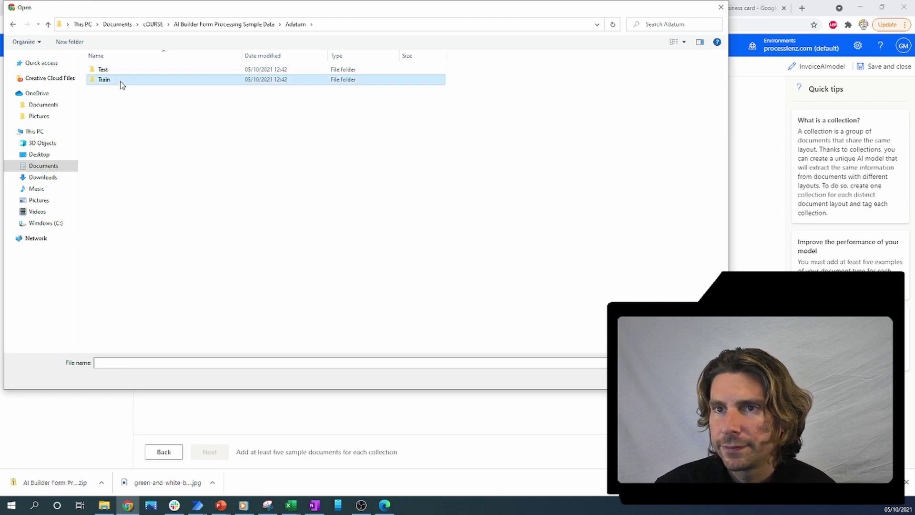
double_click(122, 84)
left_click_drag(170, 145, 124, 69)
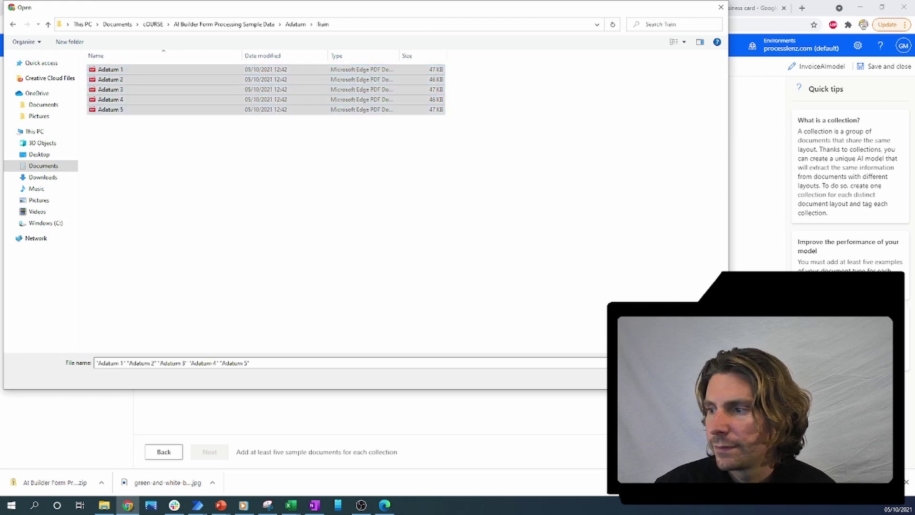
key("Return")
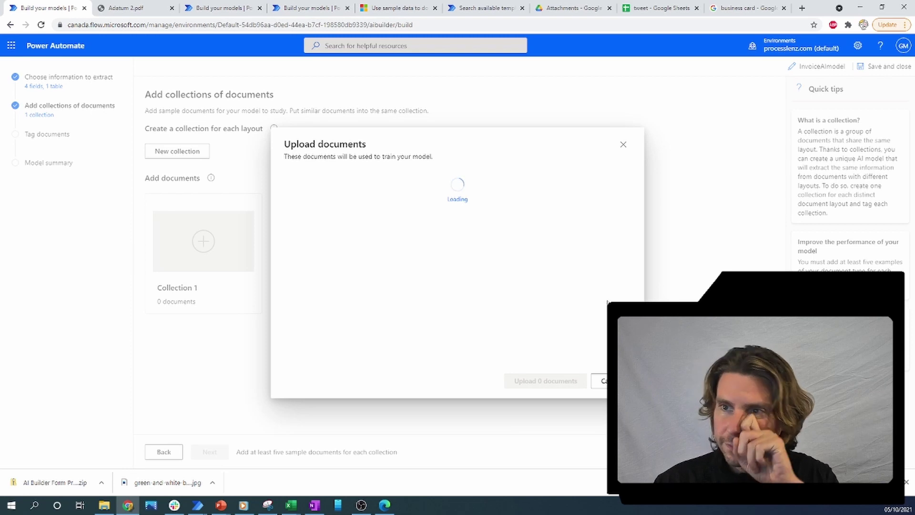
left_click(568, 384)
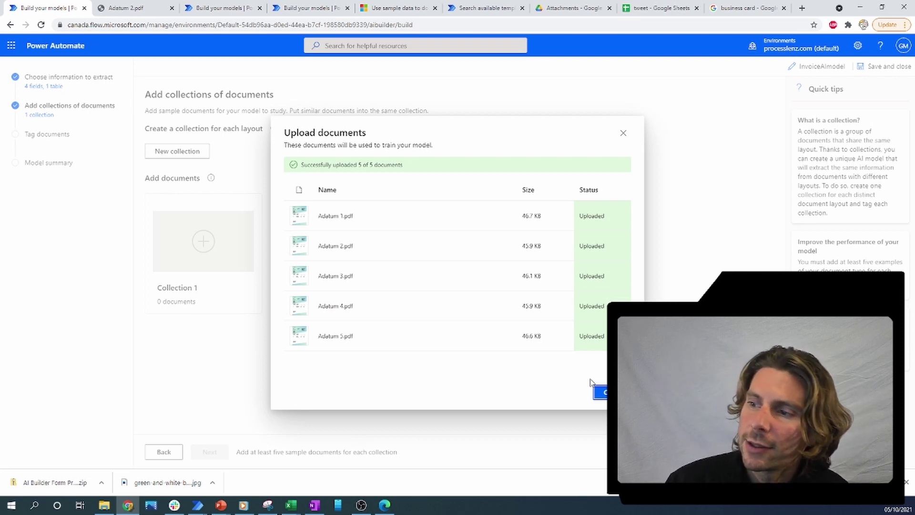
Close the finished upload and rename the collection of Adatum invoices as Supplier 1.
left_click(599, 392)
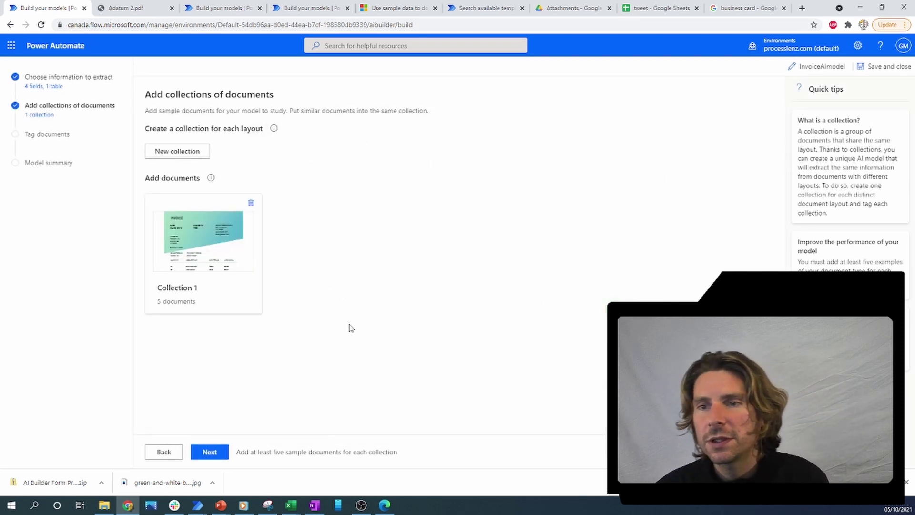
left_click(199, 287)
left_click_drag(203, 289, 118, 279)
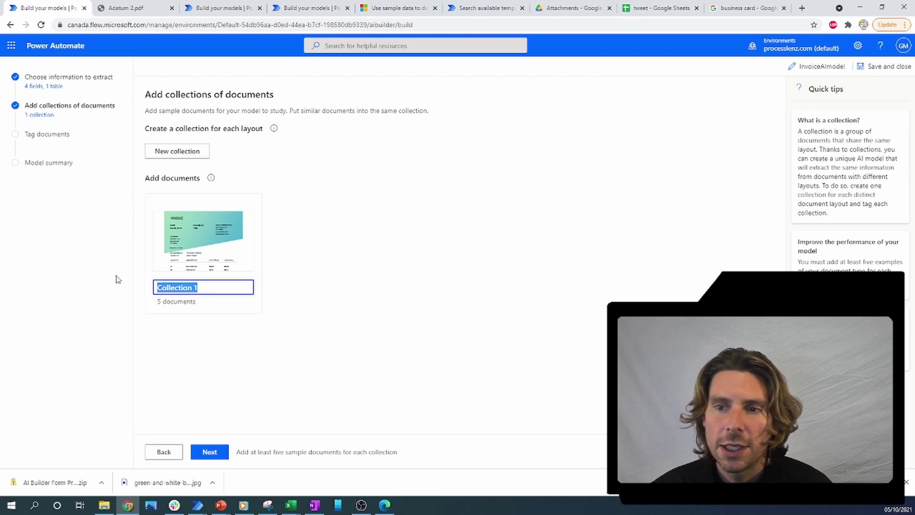
type("Suplier")
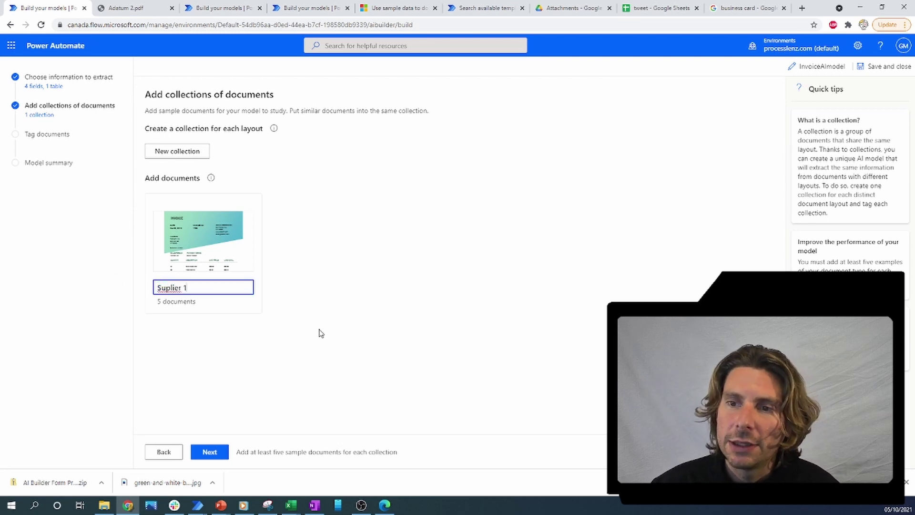
right_click(167, 292)
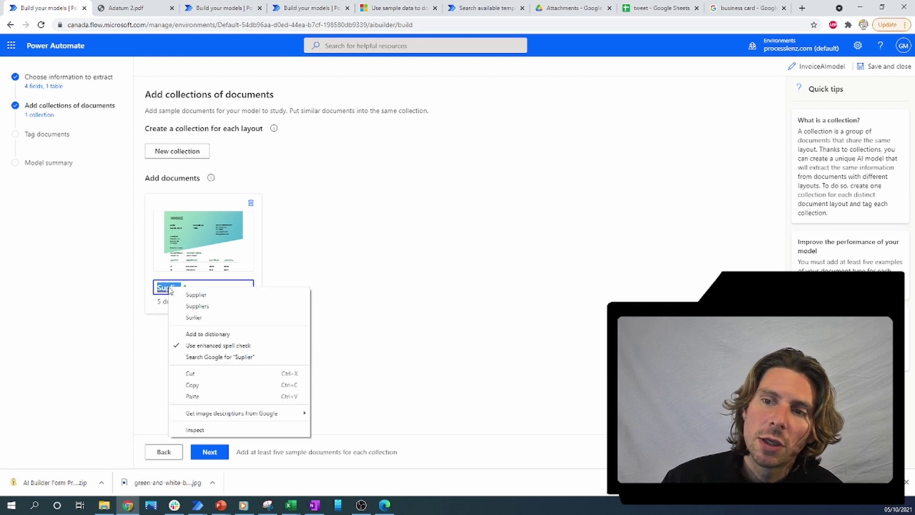
left_click(193, 294)
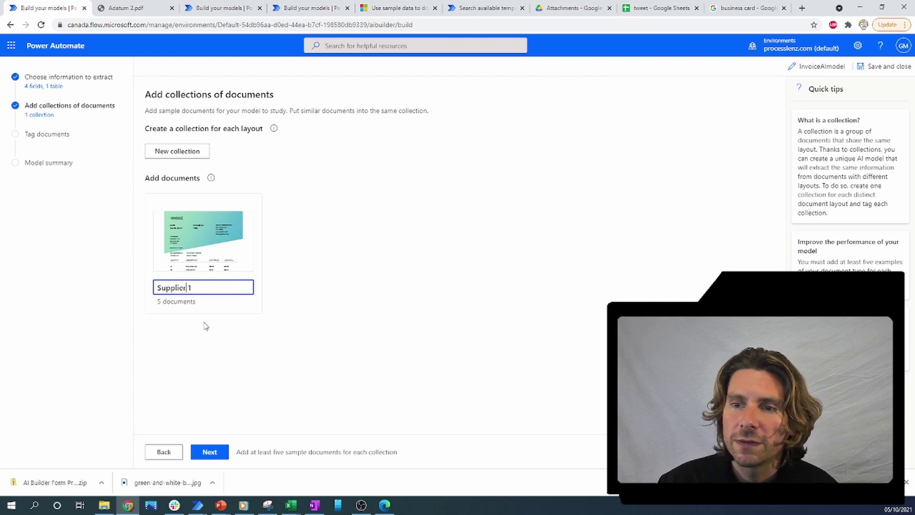
left_click(239, 380)
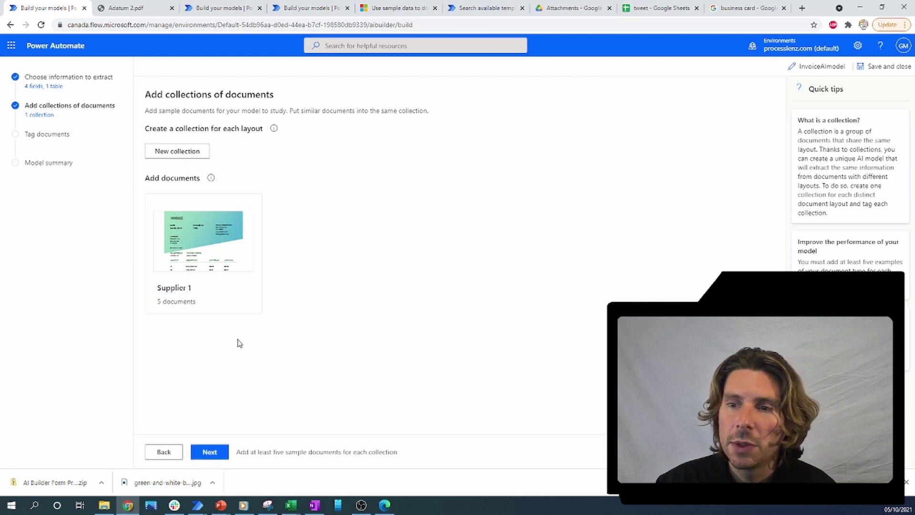
Create another collection and start adding documents to it from local storage.
left_click(200, 155)
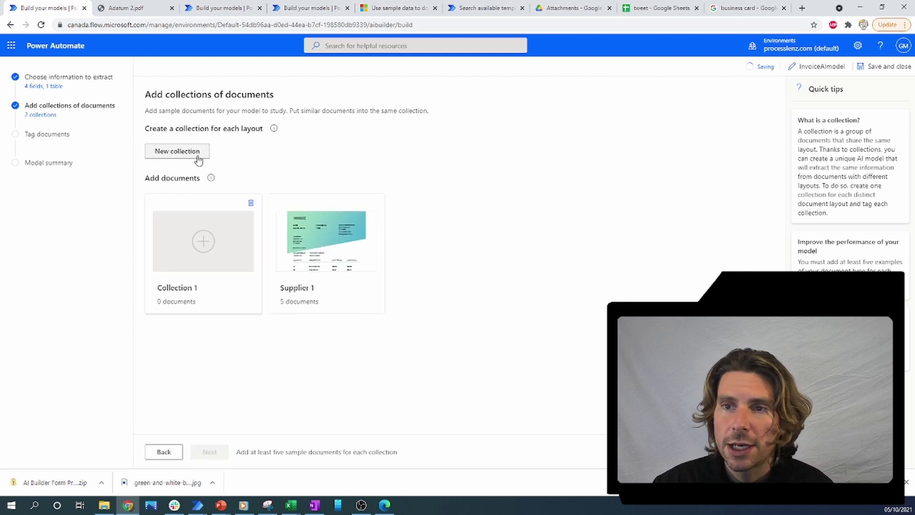
left_click(201, 247)
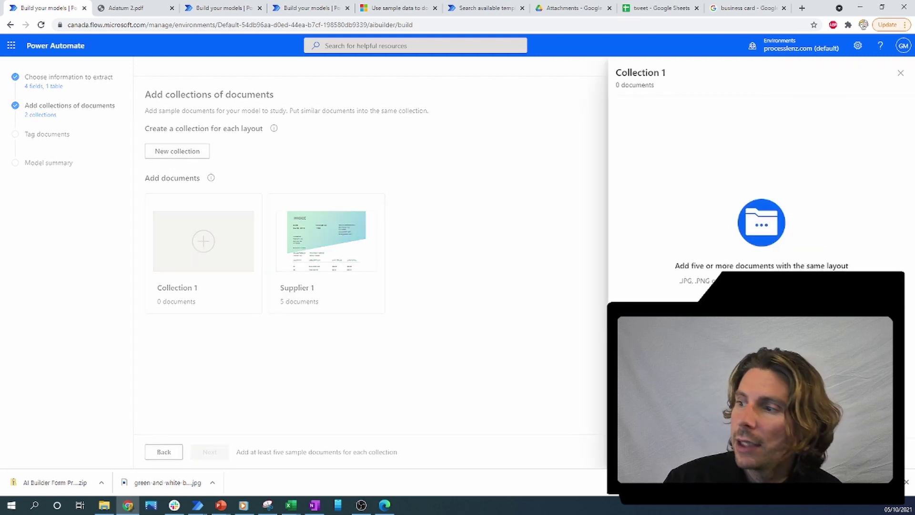
left_click(763, 303)
left_click(650, 128)
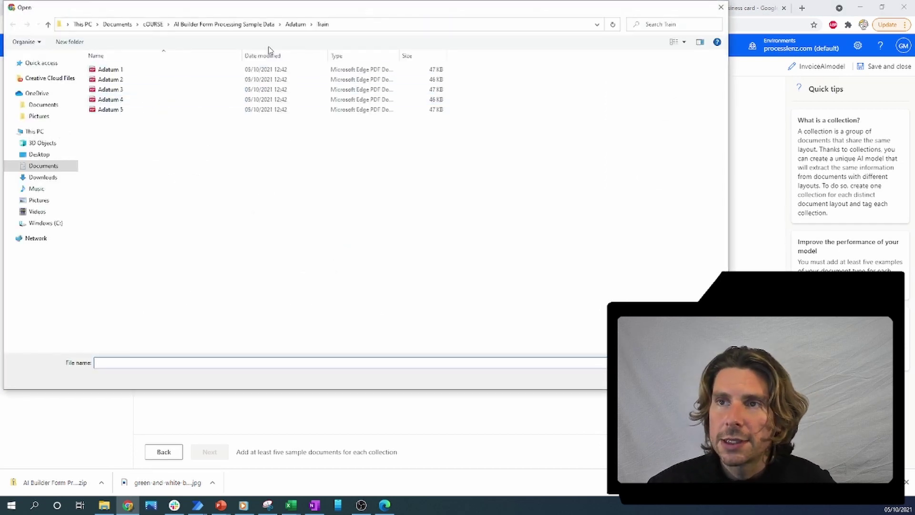
Upload Contoso 1 to Contoso 5 from the Contoso Train folder of the sample data to the new collection.
left_click(294, 24)
left_click(124, 71)
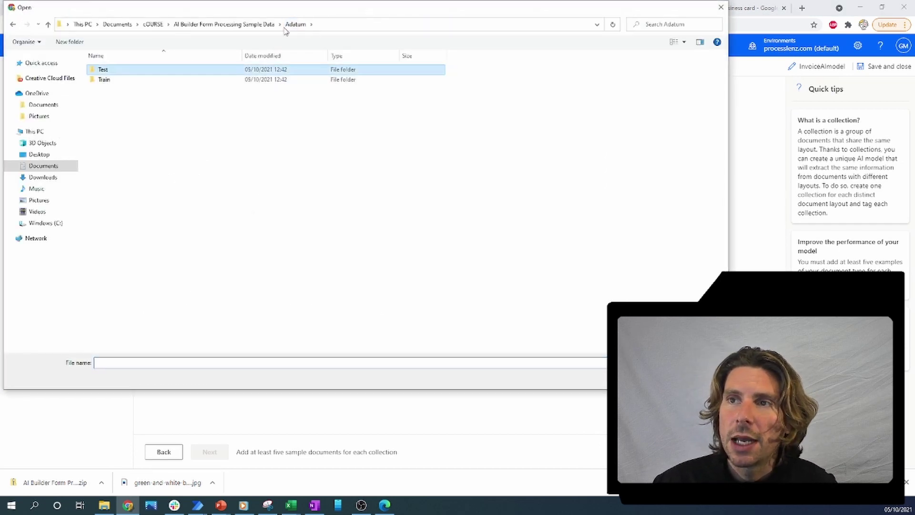
left_click(254, 24)
double_click(115, 80)
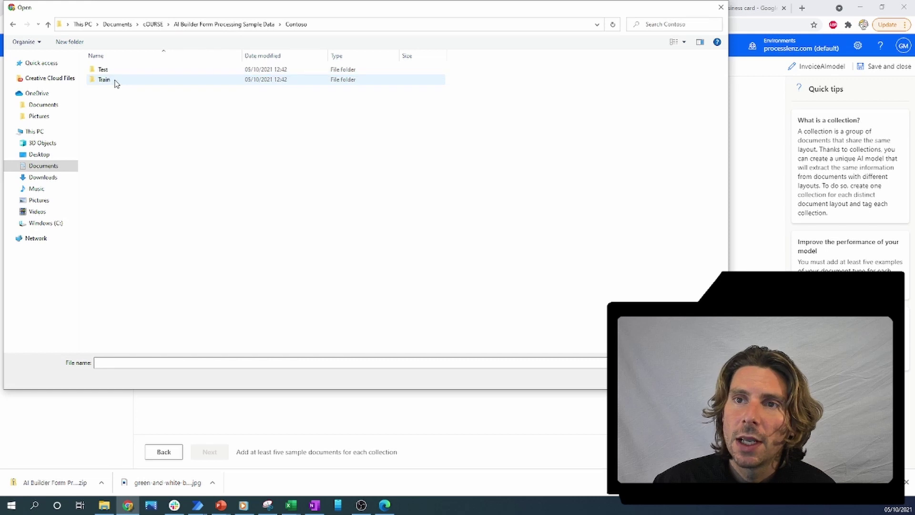
left_click(117, 81)
double_click(117, 81)
left_click_drag(158, 138, 119, 67)
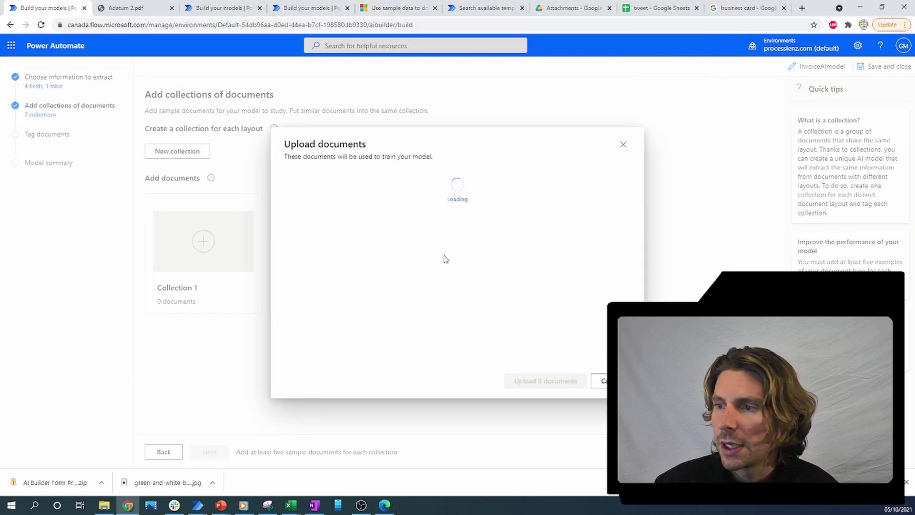
left_click(545, 381)
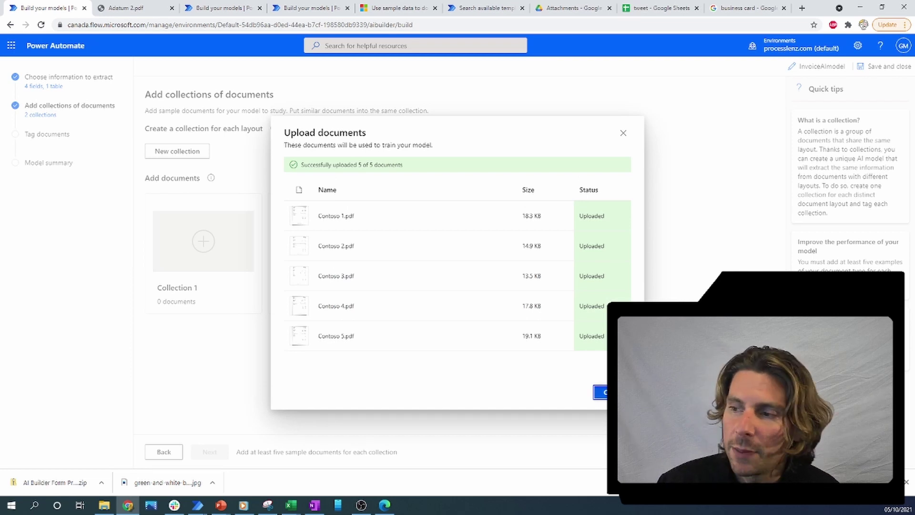
left_click(600, 392)
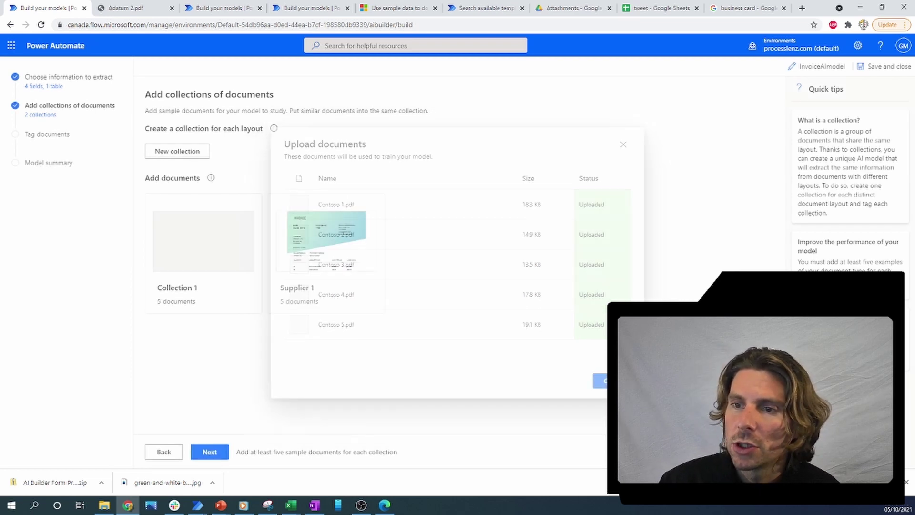
Rename the collection of Contoso invoices as Supplier 2 and continue to document tagging.
left_click(200, 287)
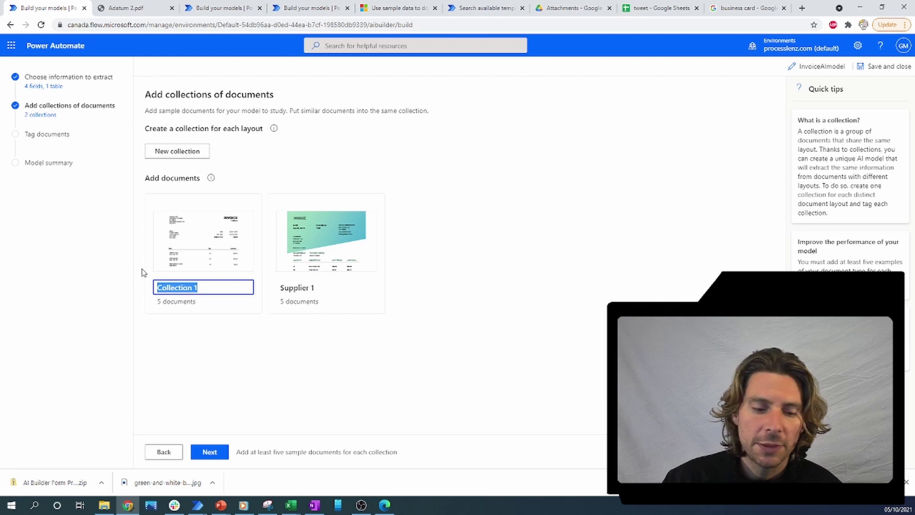
type("Supplier")
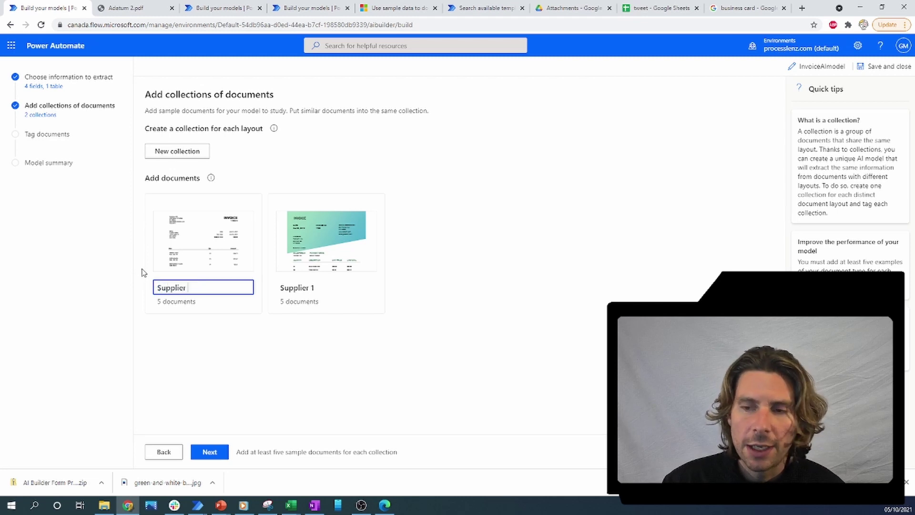
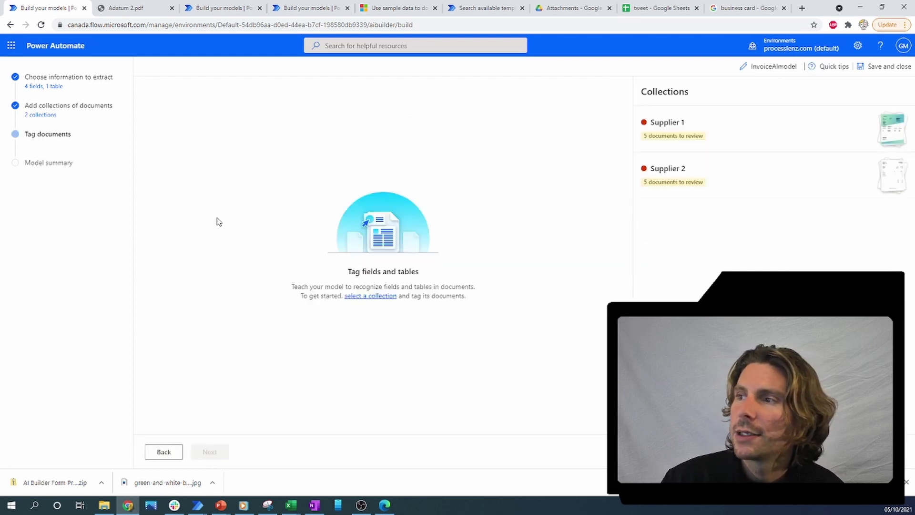
Open the Supplier 1 collection, dismiss the tagging tips, and tag the number under Invoice No on the first document as Invoice Number.
left_click(723, 135)
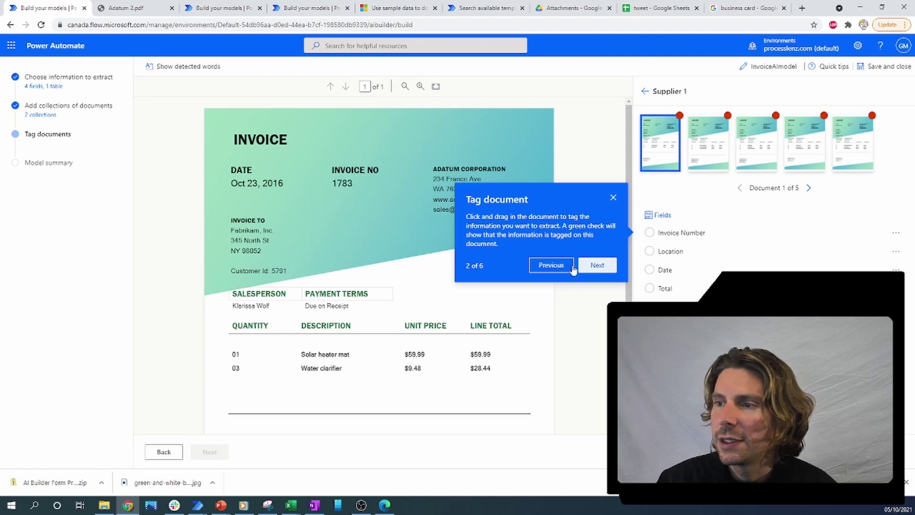
left_click(613, 197)
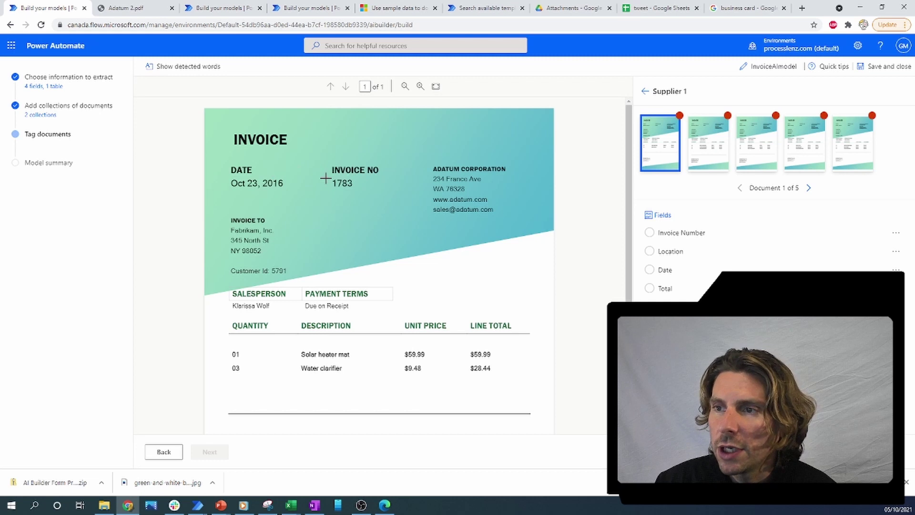
left_click_drag(330, 177, 360, 192)
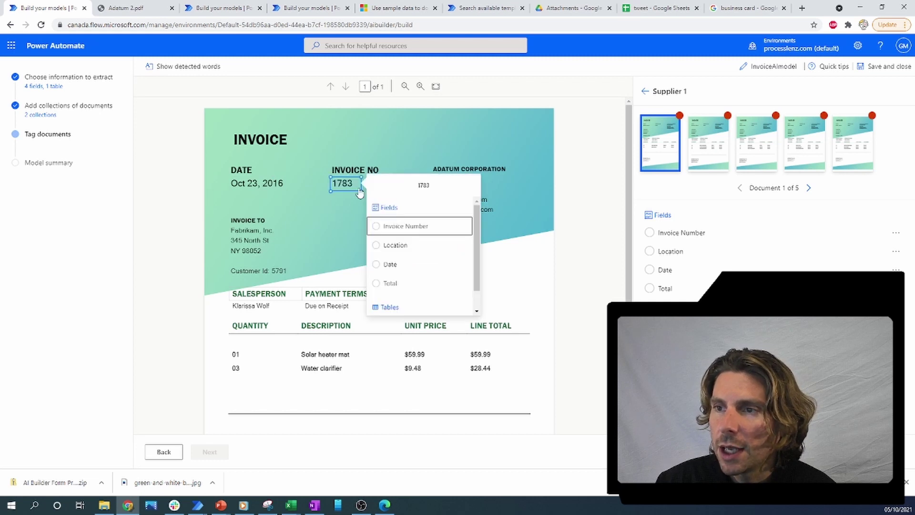
left_click(342, 181)
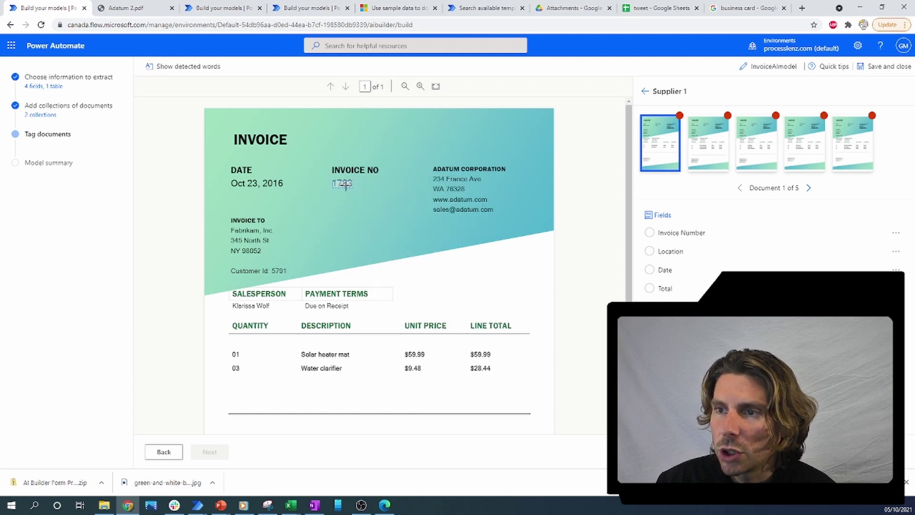
left_click(346, 186)
left_click(394, 229)
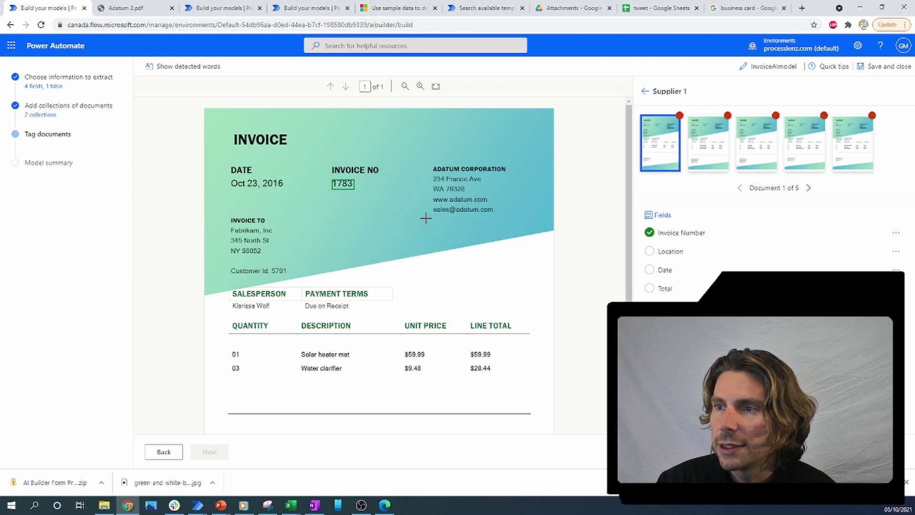
Tag the complete Invoice To address block on the first document as Location.
left_click_drag(428, 175, 409, 182)
right_click(409, 189)
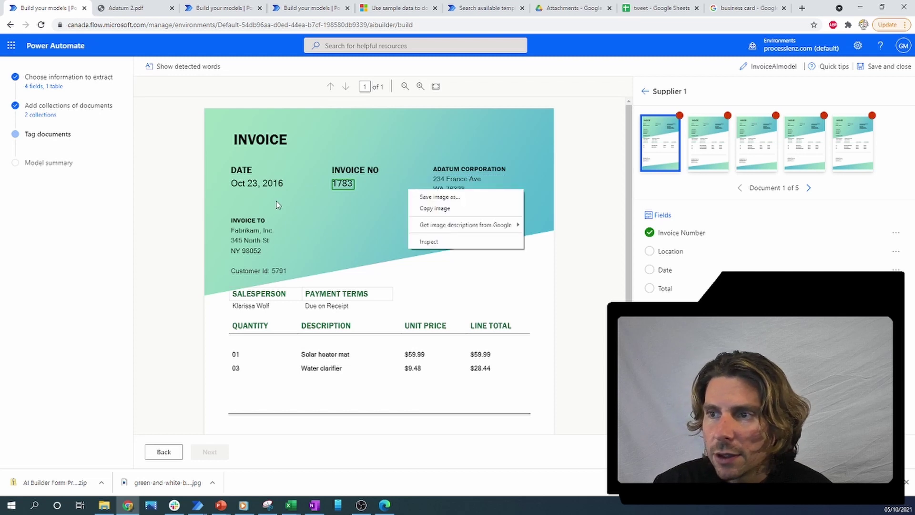
left_click(223, 230)
left_click_drag(230, 227, 275, 261)
left_click(308, 278)
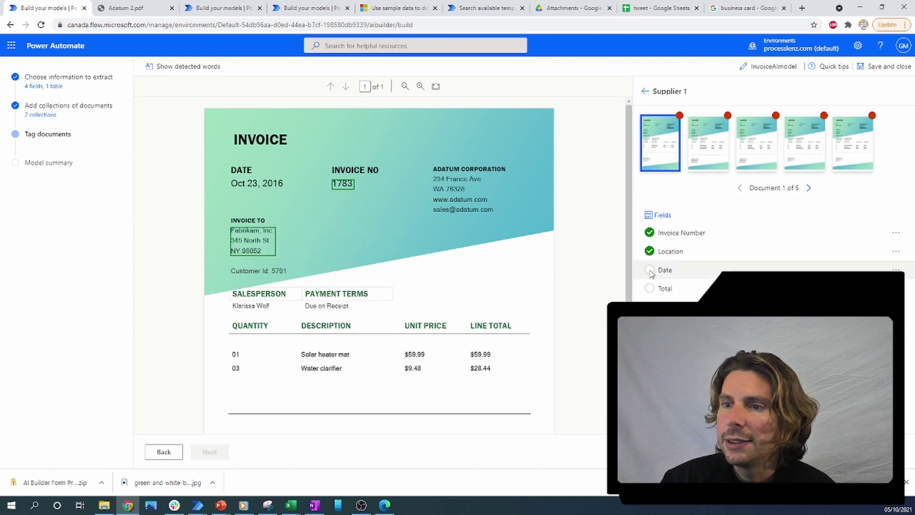
Tag Oct 23, 2016 as Date and the $90.20 amount as Total on the first document.
left_click_drag(228, 177, 290, 192)
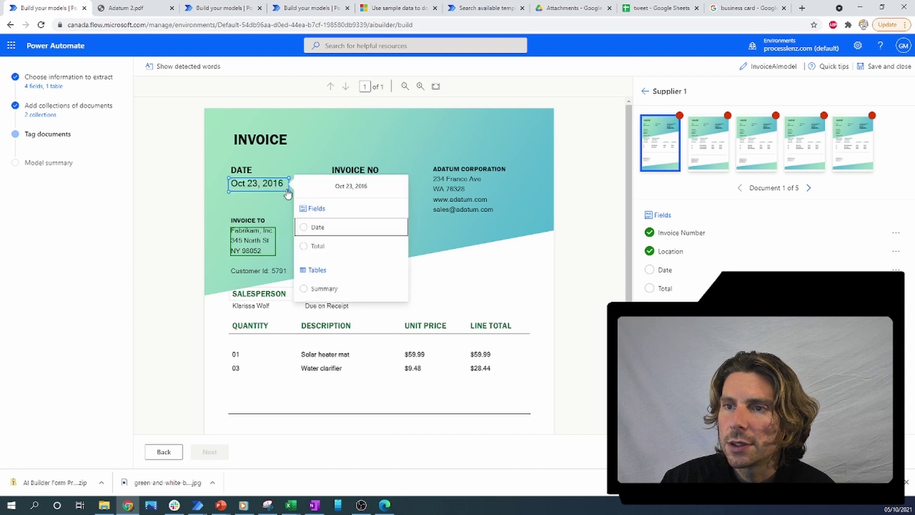
left_click(326, 227)
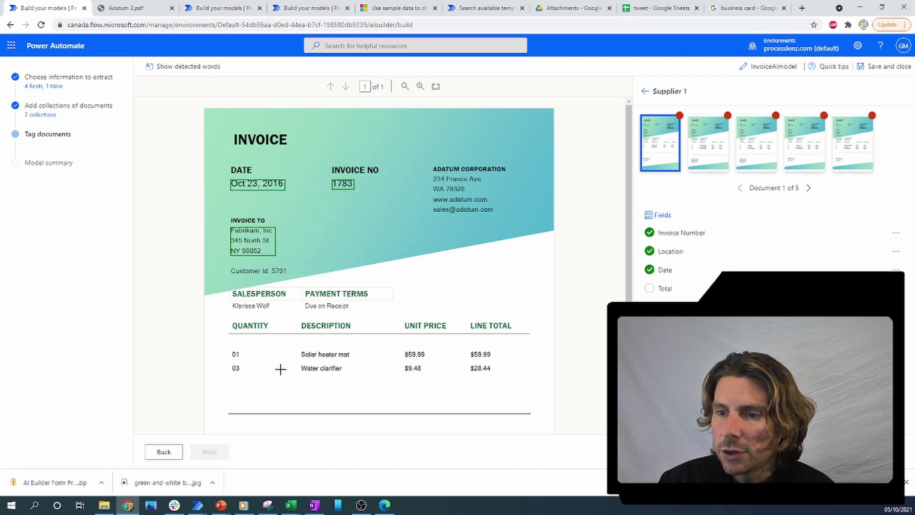
scroll(281, 368, "down", 3)
left_click_drag(250, 339, 278, 352)
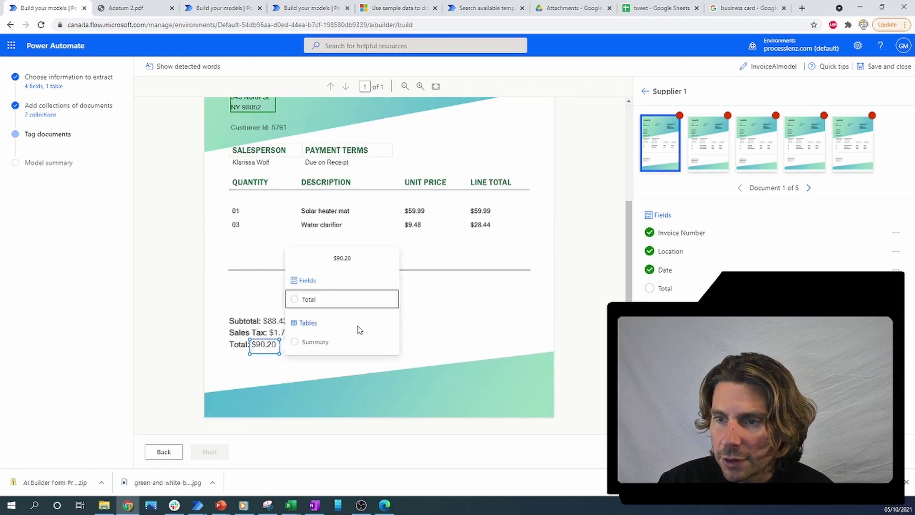
left_click(313, 297)
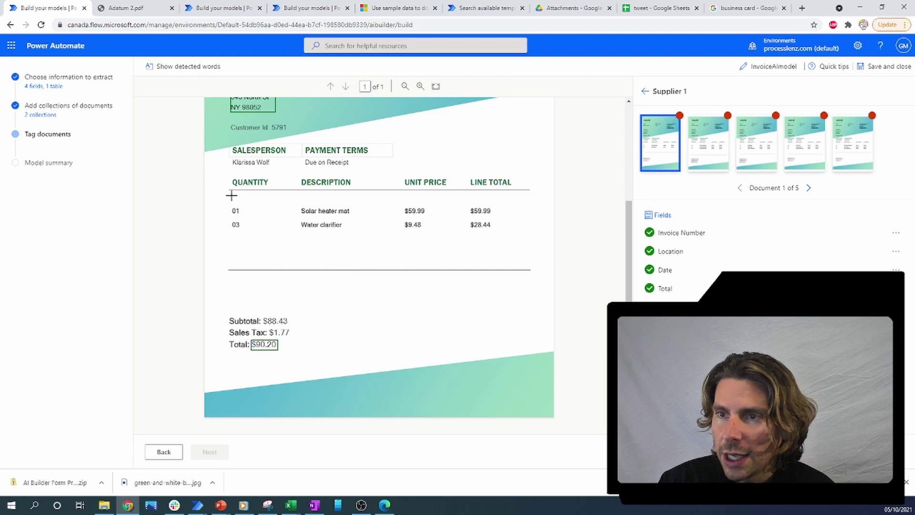
Tag the description and unit price area as the Summary table, with rows Solar heater mat at $59.99 and Water clarifier at $9.48.
mouse_move(228, 191)
left_mouse_down()
mouse_move(499, 237)
mouse_move(391, 239)
mouse_move(229, 202)
left_mouse_up()
left_click_drag(295, 193, 437, 237)
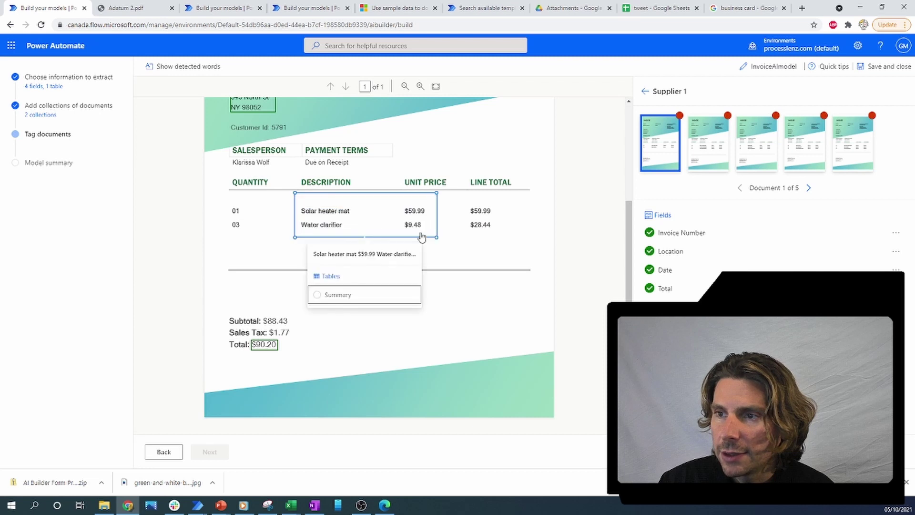
left_click(332, 295)
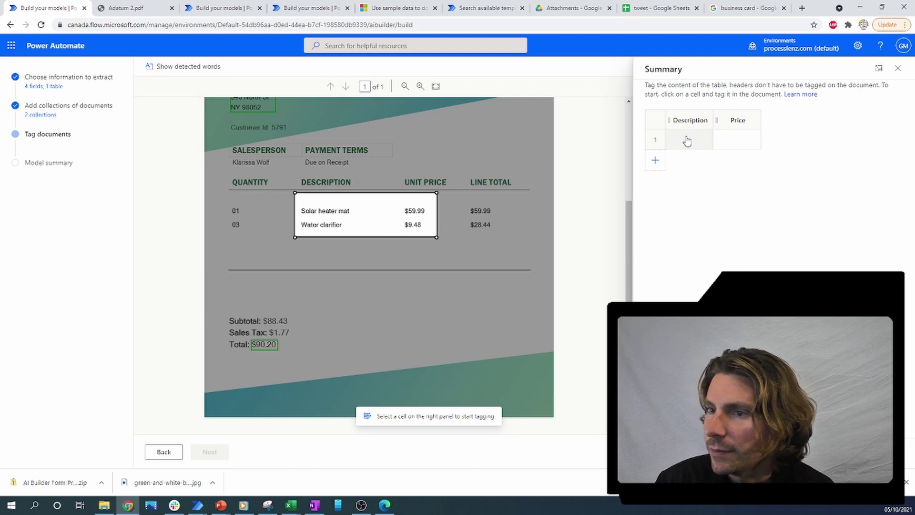
left_click_drag(302, 203, 425, 215)
left_click(689, 162)
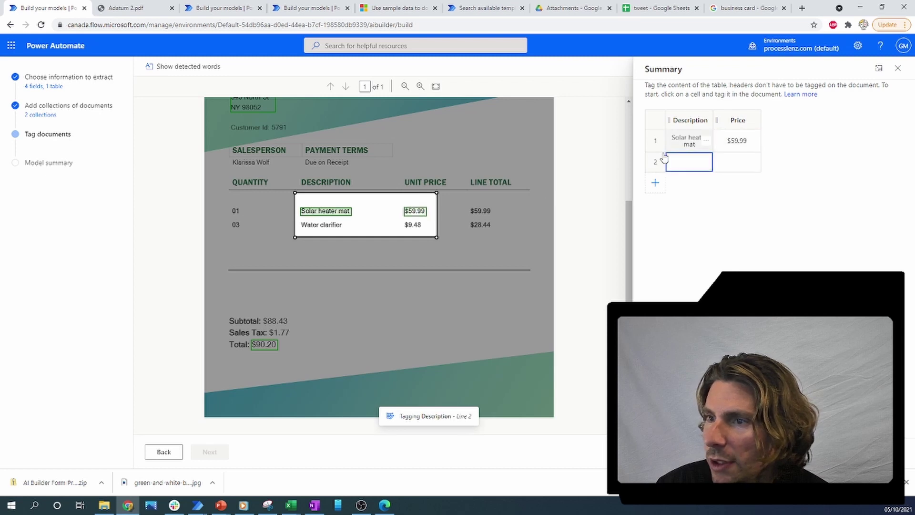
left_click_drag(299, 218, 436, 232)
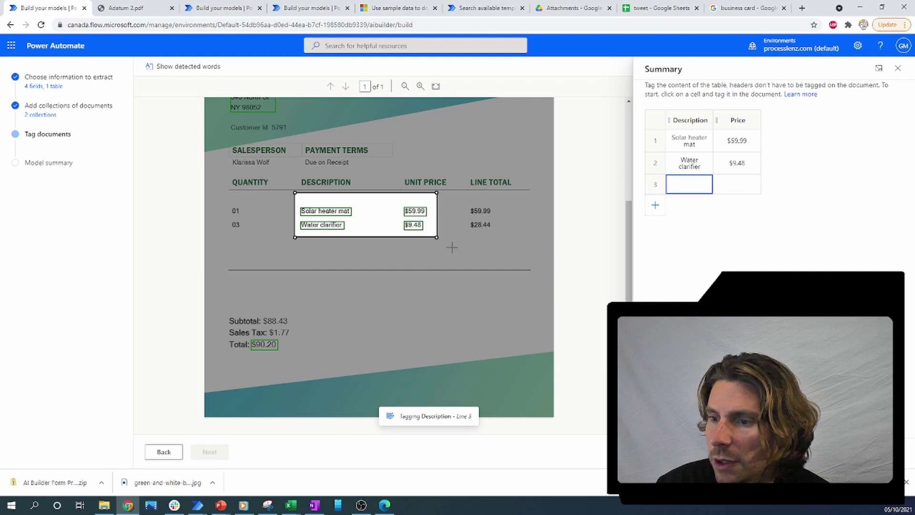
key("Escape")
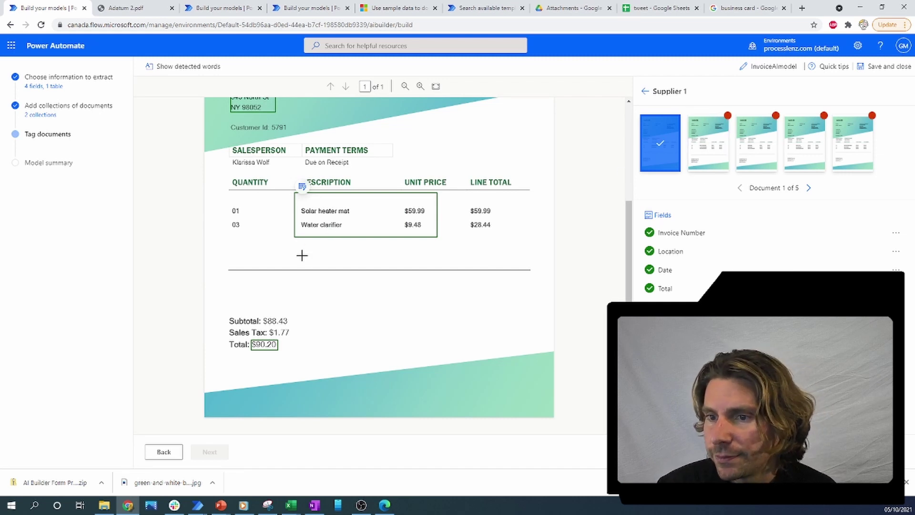
Open the second Supplier 1 document and tag Sept 21, 2015 as Date and the Invoice To address block as Location.
left_click(717, 141)
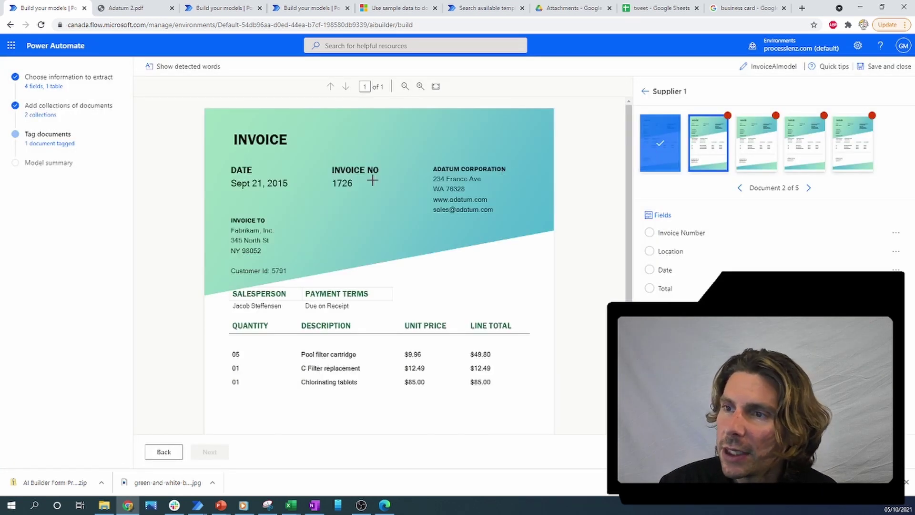
left_click_drag(229, 176, 292, 195)
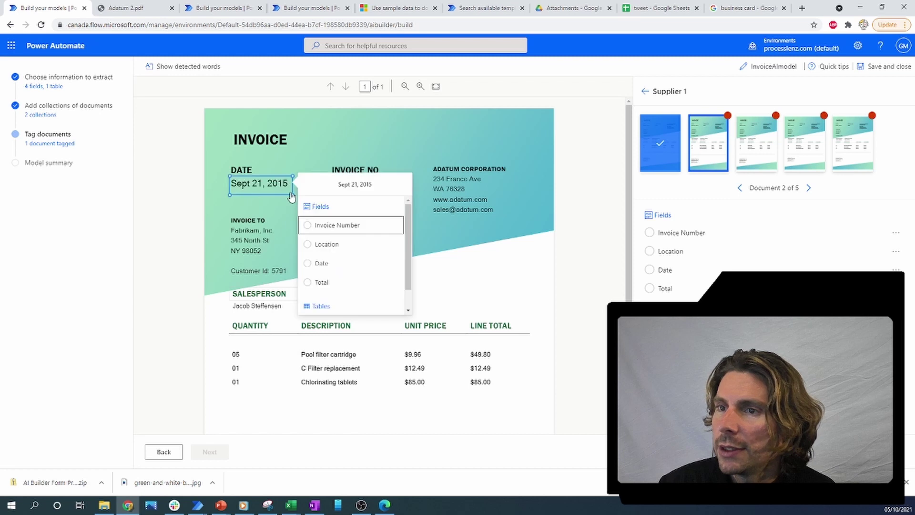
left_click(332, 264)
left_click_drag(231, 227, 276, 256)
left_click(338, 292)
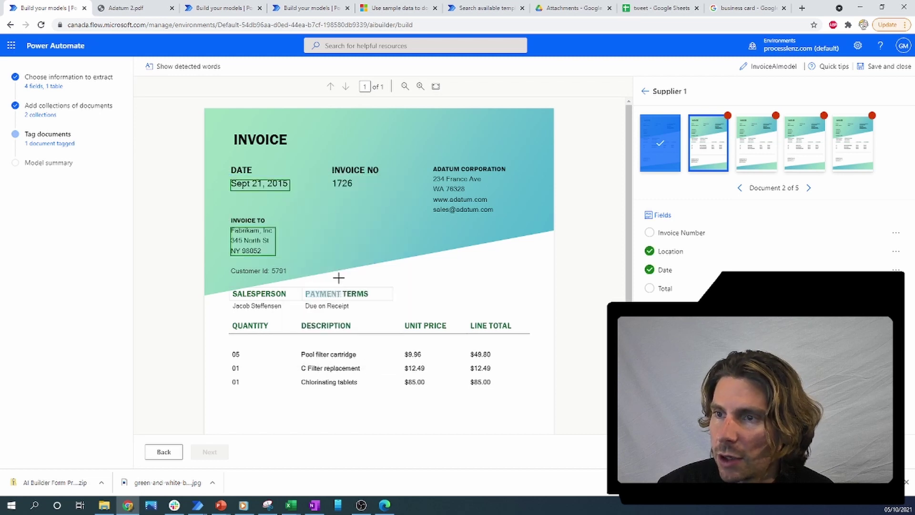
Tag the number under Invoice No as Invoice Number and the $150.25 amount as Total on the second document.
left_click_drag(329, 173, 360, 196)
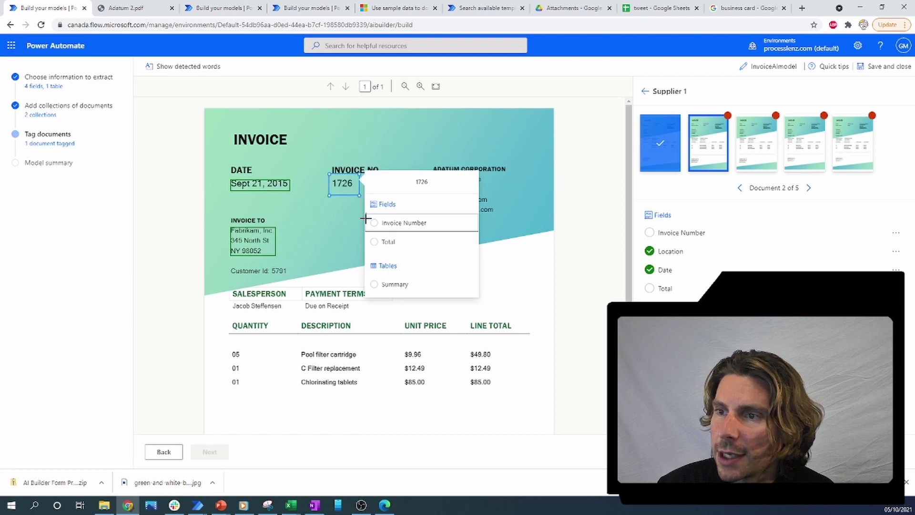
left_click(405, 227)
scroll(348, 281, "down", 3)
left_click_drag(251, 345, 282, 356)
left_click(327, 309)
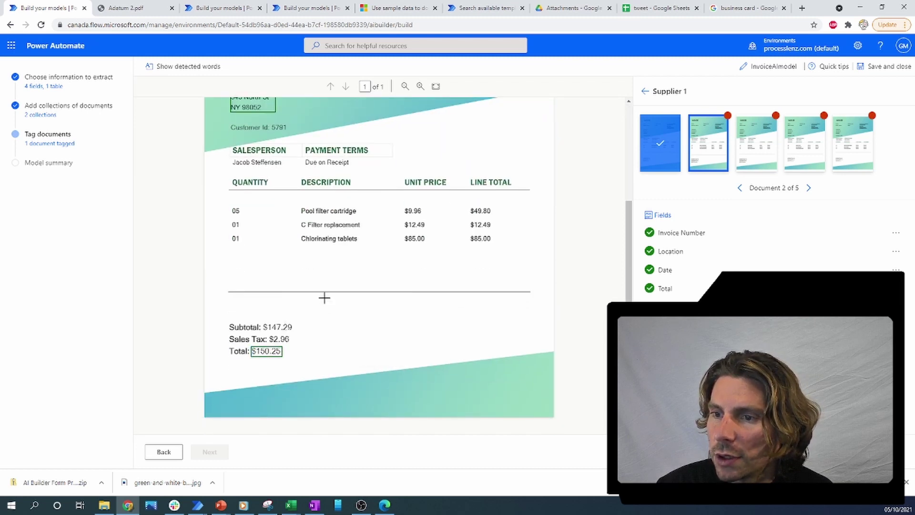
Tag the Summary table on the second document with rows Pool filter cartridge at $9.96, C Filter replacement at $12.49 and Chlorinating tablets at $85.00.
left_click_drag(284, 199, 439, 256)
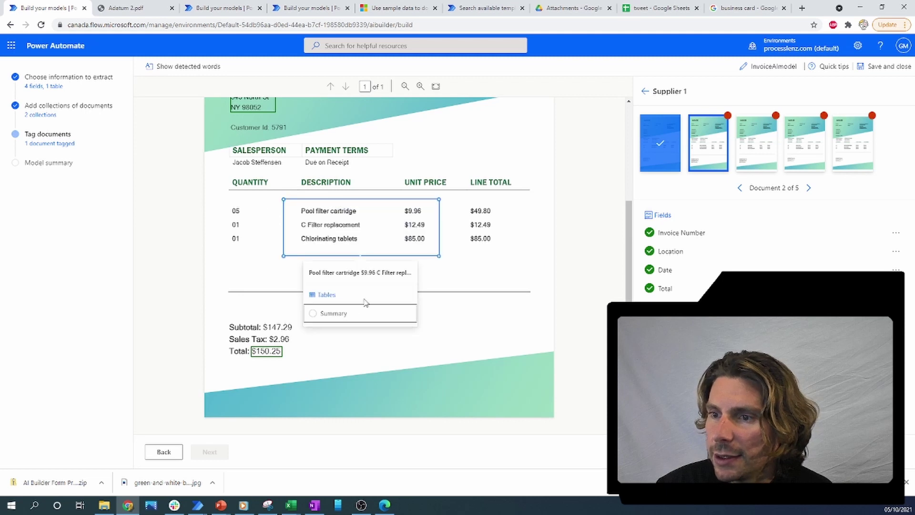
left_click(340, 315)
left_click(688, 140)
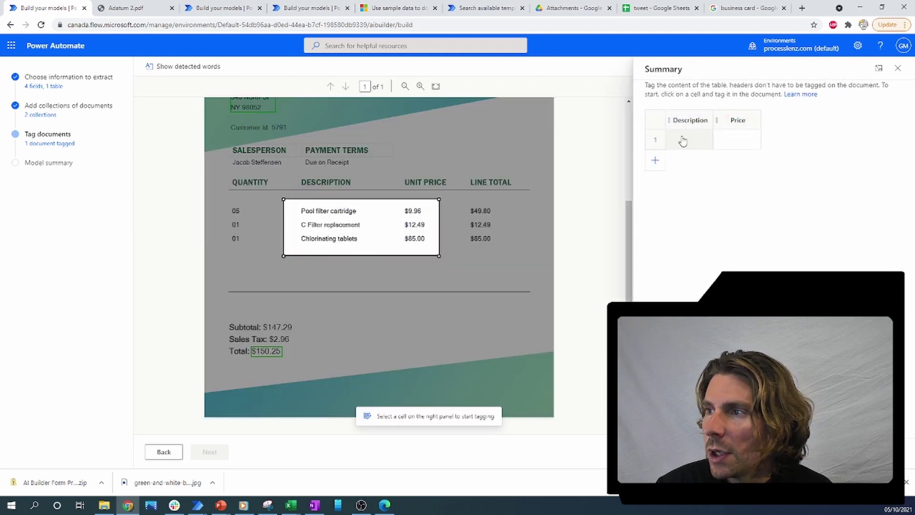
left_click_drag(298, 208, 427, 216)
left_click_drag(304, 220, 364, 244)
left_click_drag(399, 231, 427, 245)
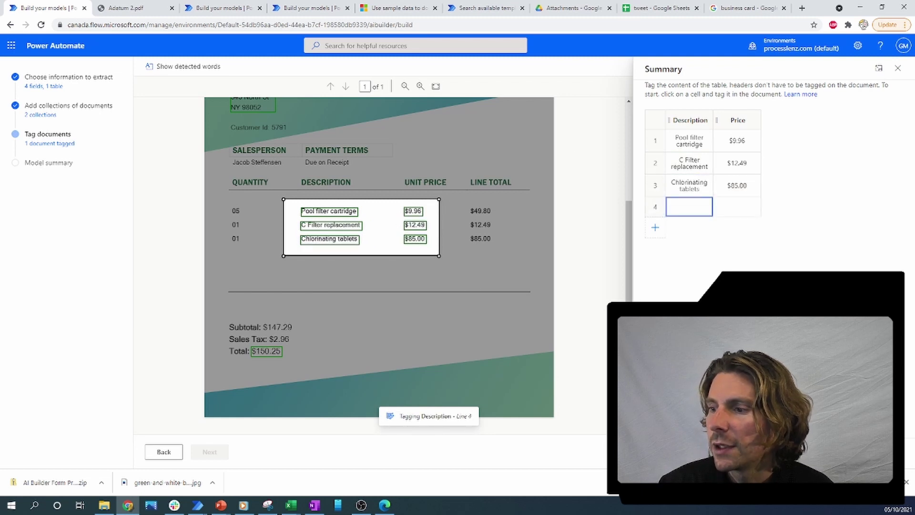
key("Escape")
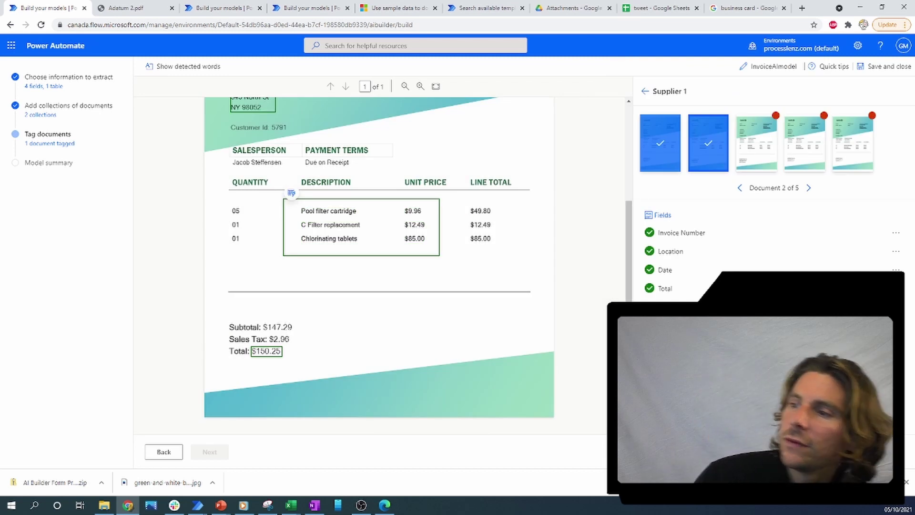
Open the third Supplier 1 document and tag Oct 26, 2017 as Date.
left_click(759, 157)
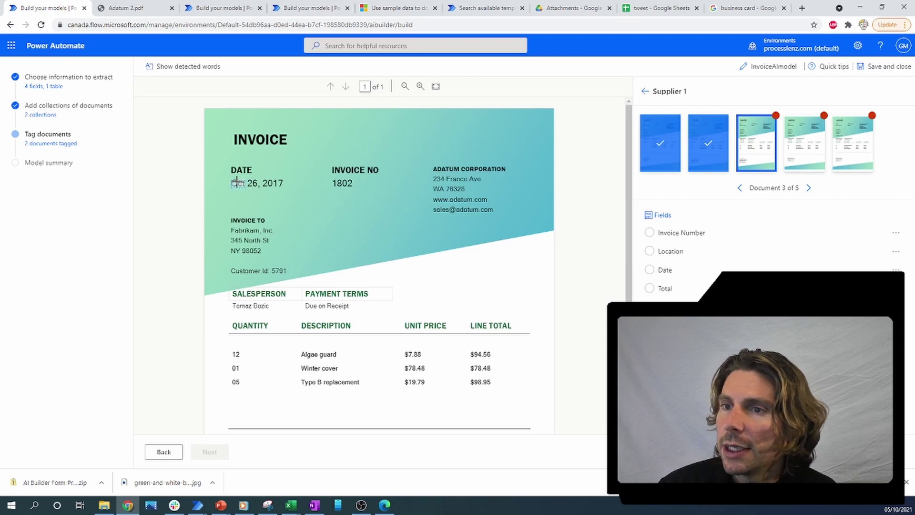
left_click_drag(231, 179, 291, 186)
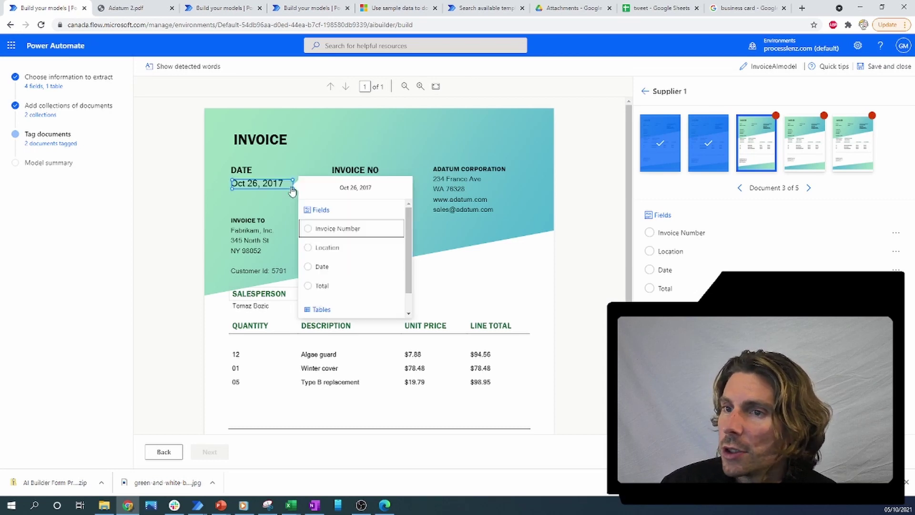
left_click(323, 266)
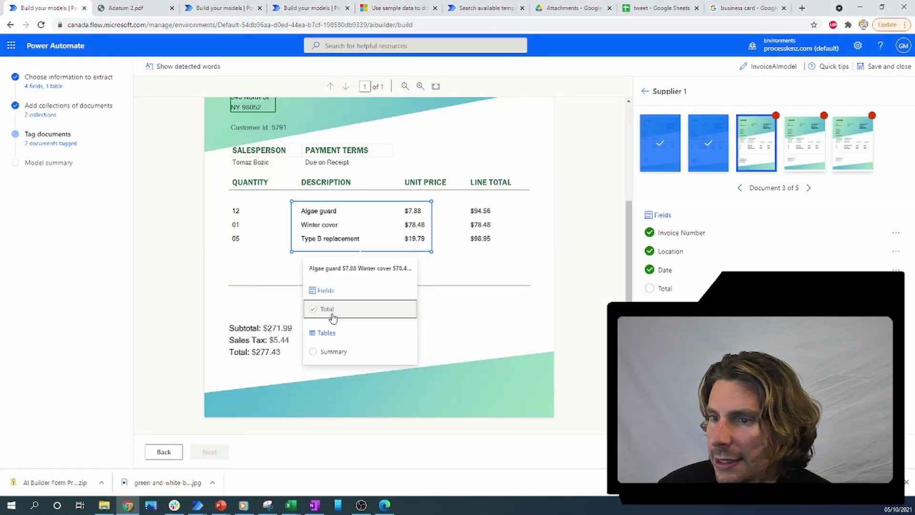
Tag the description and unit price area as the Summary table and the $277.43 amount as Total on the third document.
left_click(334, 310)
left_click_drag(354, 218, 364, 241)
left_click(271, 320)
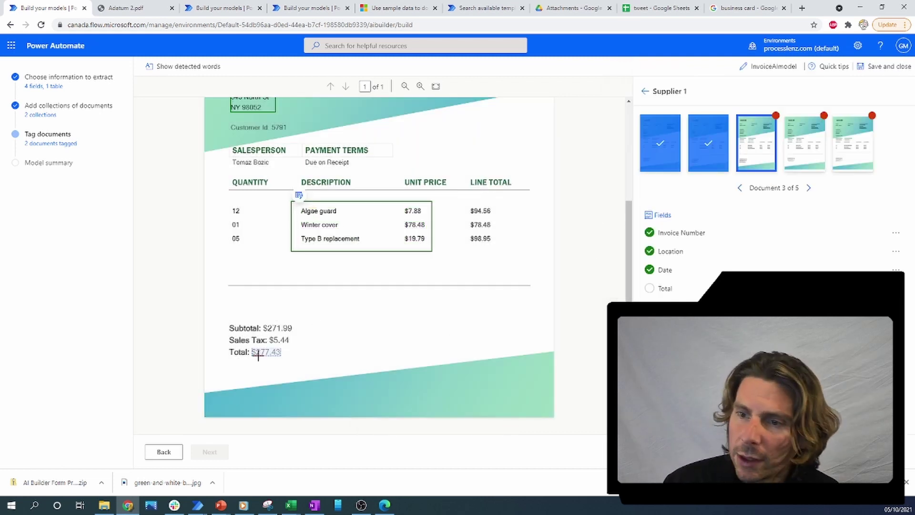
left_click_drag(228, 347, 284, 357)
left_click(286, 348)
On the fourth document, tag Nov 9, 2019 as Date, the number under Invoice No as Invoice Number, and the Invoice To address block as Location.
left_click(262, 238)
left_click_drag(231, 178, 354, 190)
left_click(362, 205)
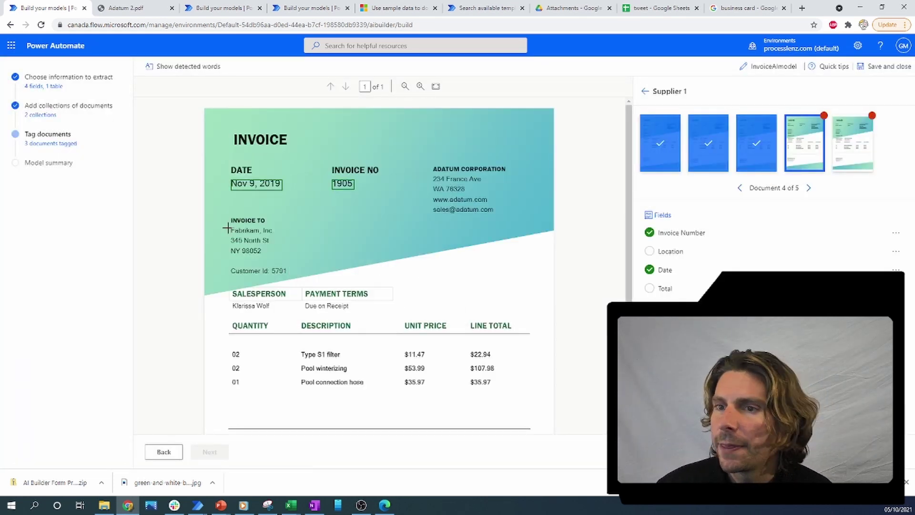
left_click_drag(230, 232, 275, 253)
left_click(296, 281)
Tag the $81.41 amount as Total and the description and unit price area as the Summary table on the fifth document.
scroll(293, 200, "down", 3)
left_click_drag(250, 339, 283, 352)
left_click(309, 296)
left_click_drag(298, 197, 424, 250)
left_click(329, 288)
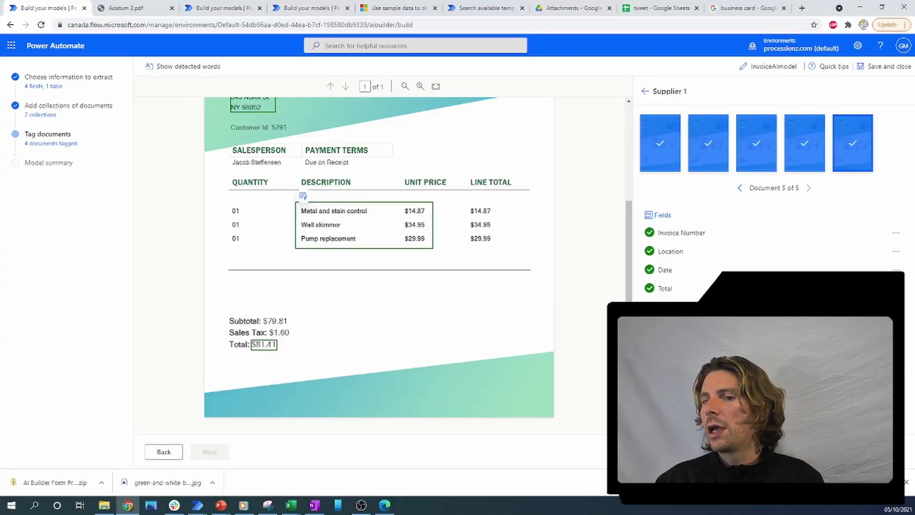
Hide the browser's downloads bar and open the Supplier 2 collection from the collections list.
left_click(907, 482)
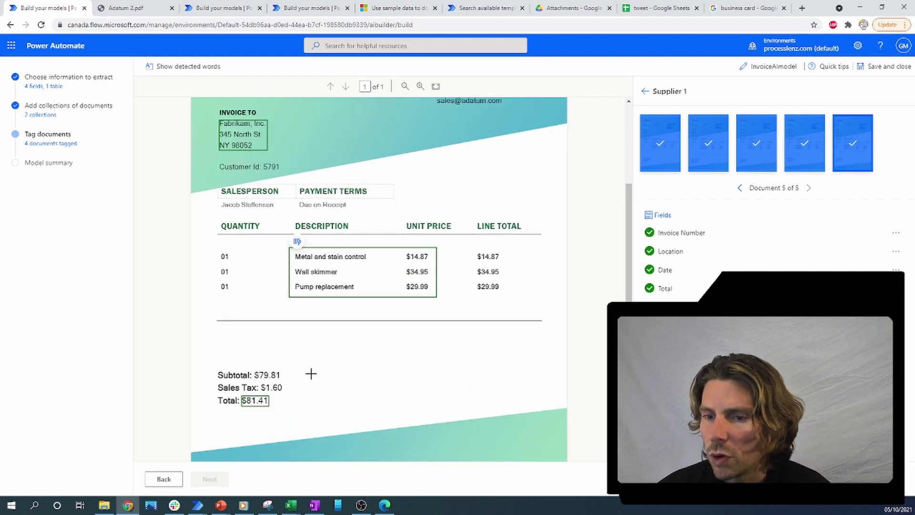
scroll(585, 175, "down", 1)
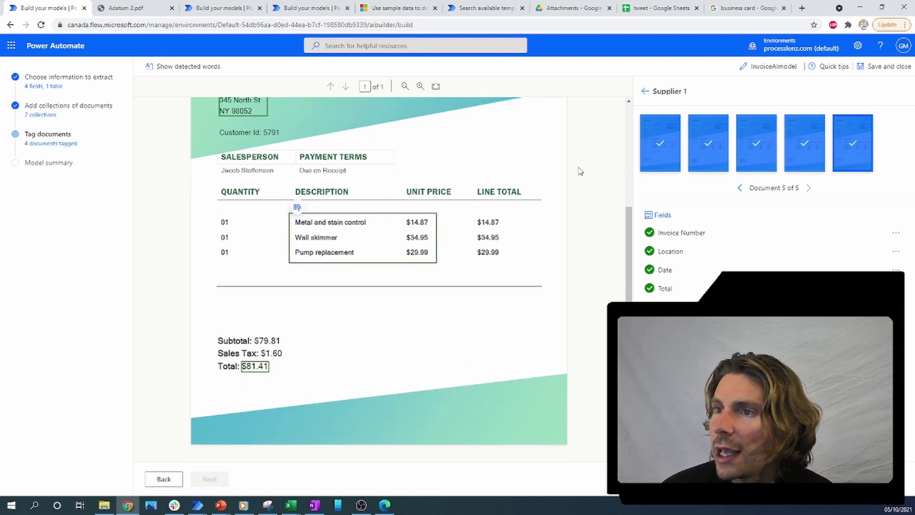
left_click(646, 91)
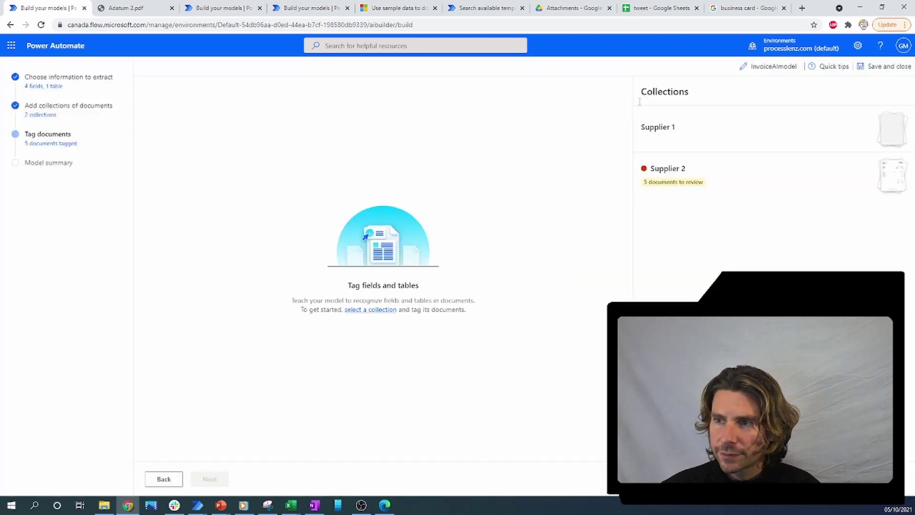
left_click(687, 174)
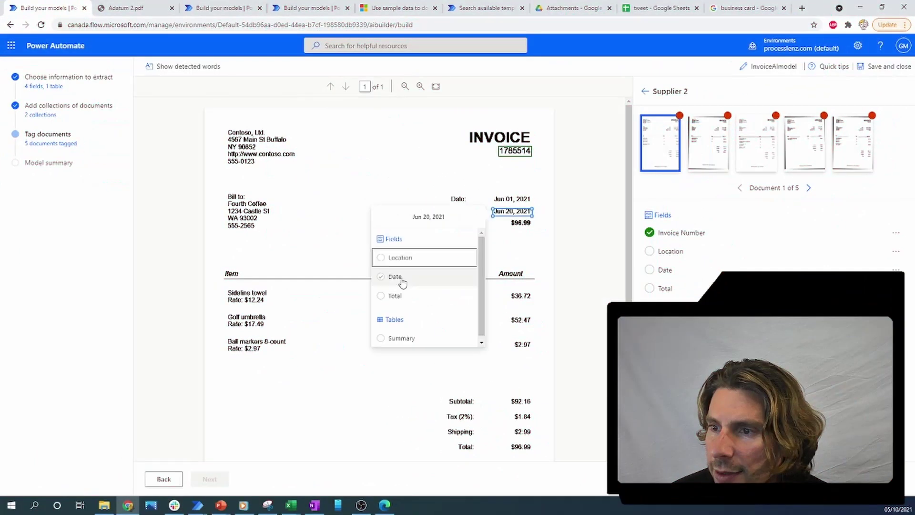
On the first Supplier 2 document, tag Jun 20, 2021 as Date and the Sideline towel, Golf umbrella and Ball markers rows with their amounts as Summary.
left_click(401, 280)
mouse_move(222, 287)
left_mouse_down()
mouse_move(539, 366)
mouse_move(269, 305)
left_mouse_up()
left_click(352, 268)
left_click_drag(510, 291, 532, 301)
left_click_drag(227, 313, 276, 333)
left_click_drag(510, 315, 532, 325)
left_click_drag(227, 338, 289, 354)
left_click_drag(514, 338, 534, 350)
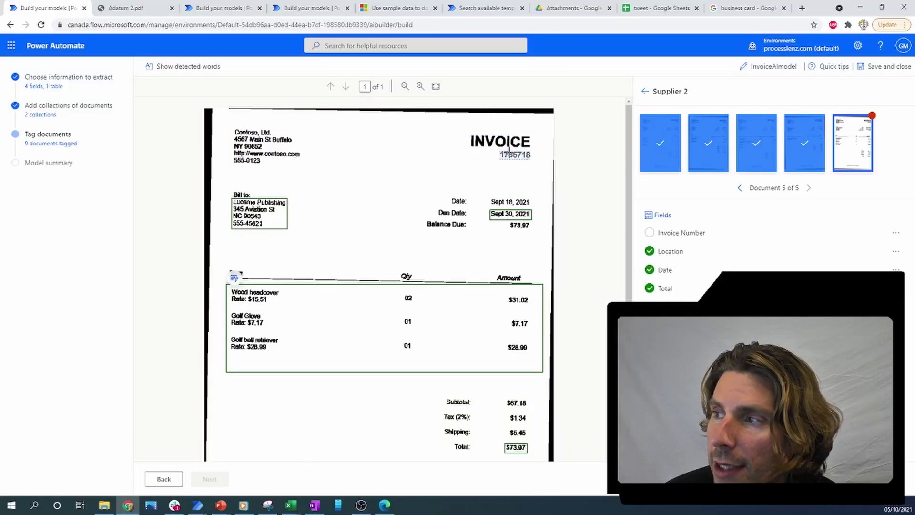
Tag the number below the INVOICE heading on the fifth Supplier 2 document as Invoice Number and continue to the model summary.
left_click(513, 160)
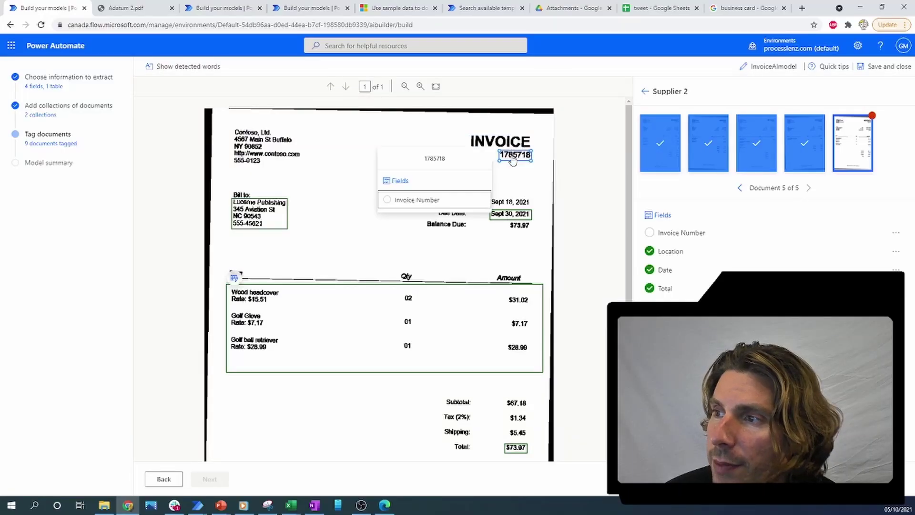
left_click(435, 200)
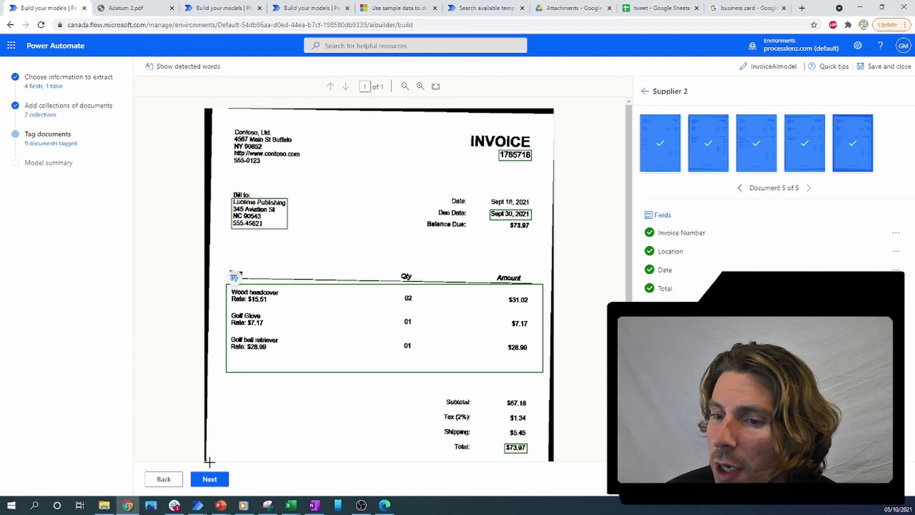
left_click(215, 479)
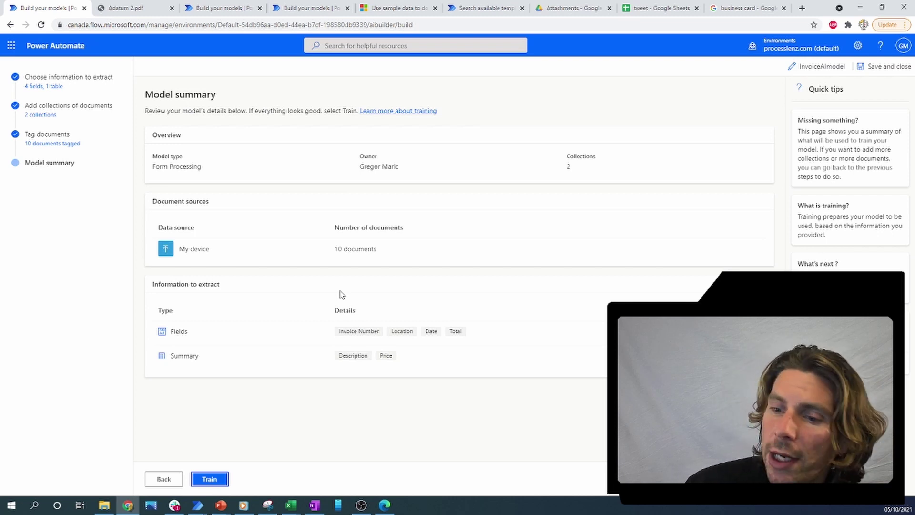
Train the Form Processing model and publish the trained InvoiceAImodel from the models list.
left_click(209, 479)
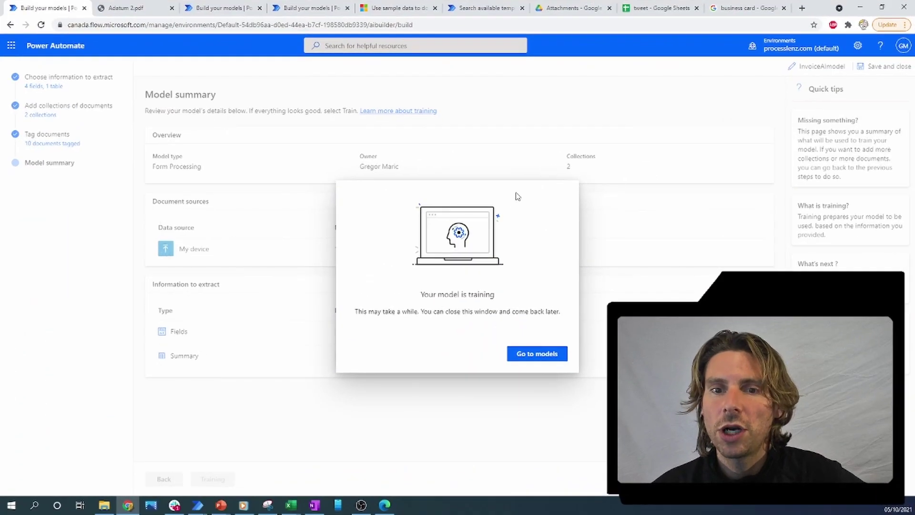
left_click(547, 355)
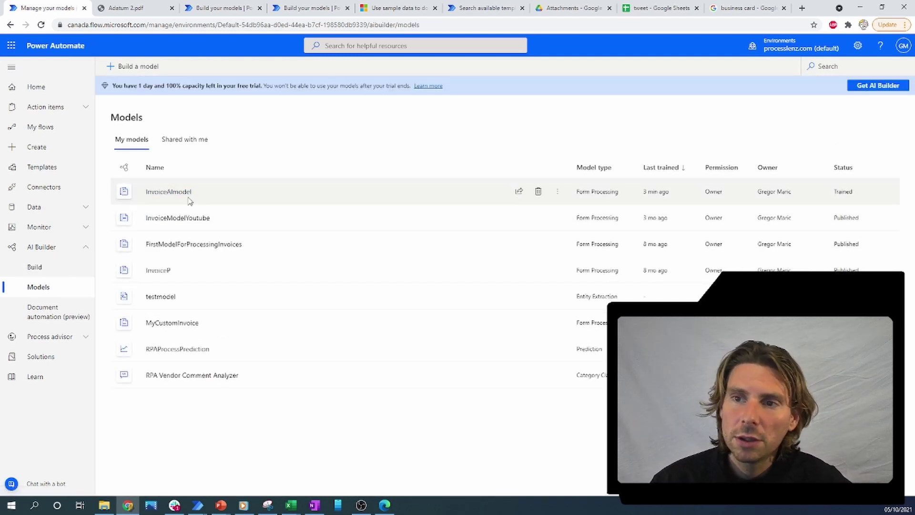
left_click(177, 193)
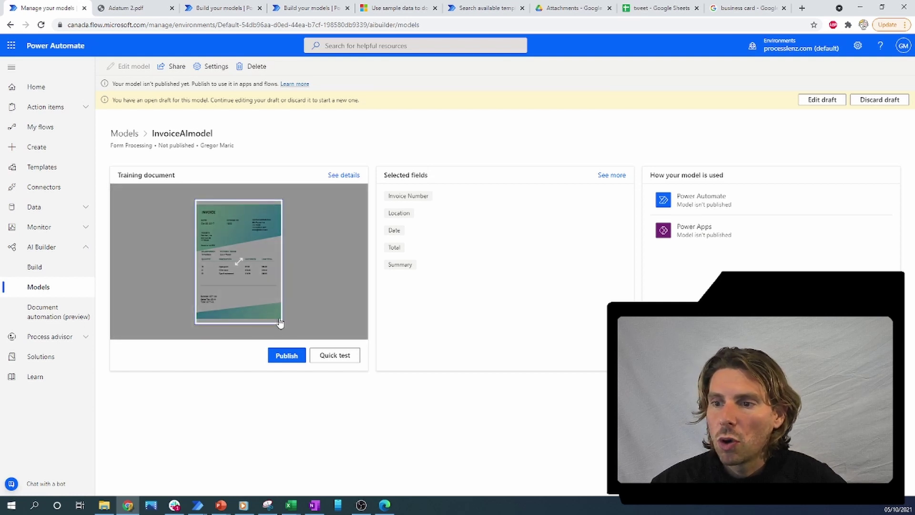
left_click(286, 357)
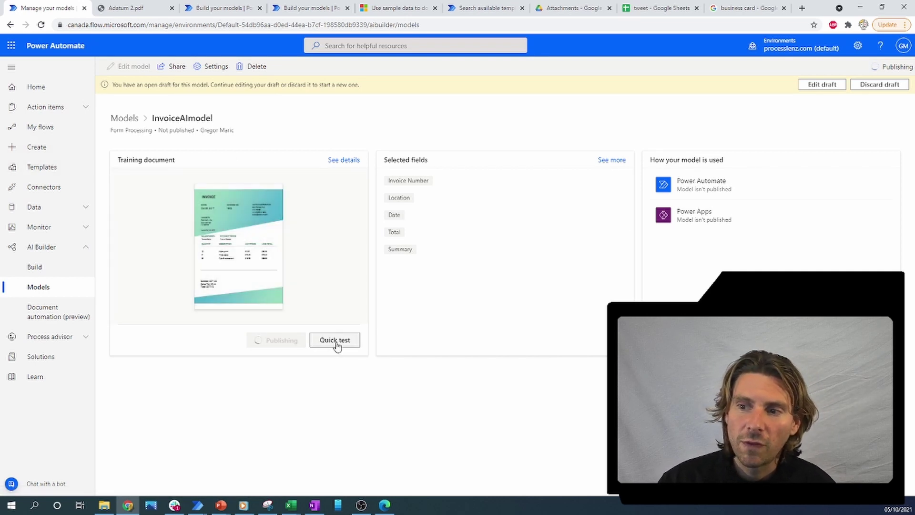
Run a quick test of InvoiceAImodel with an invoice file from the Adatum Test folder.
left_click(337, 342)
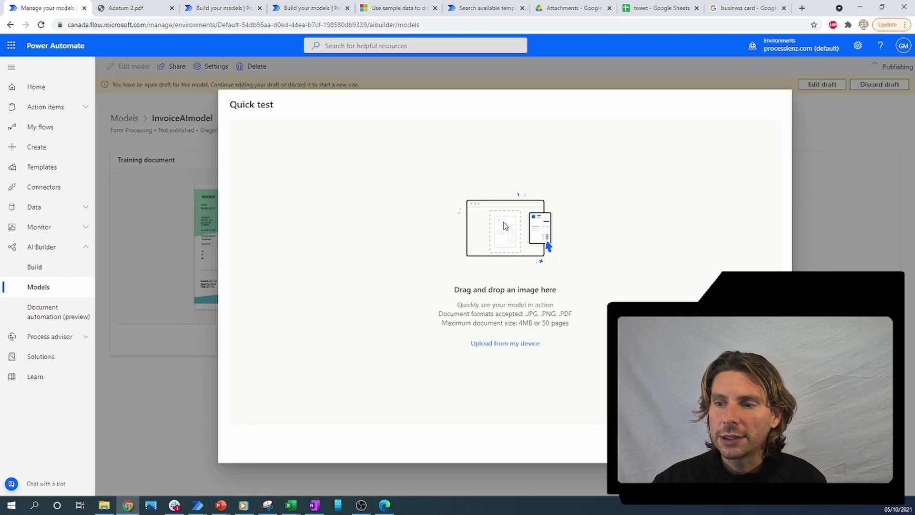
left_click(105, 505)
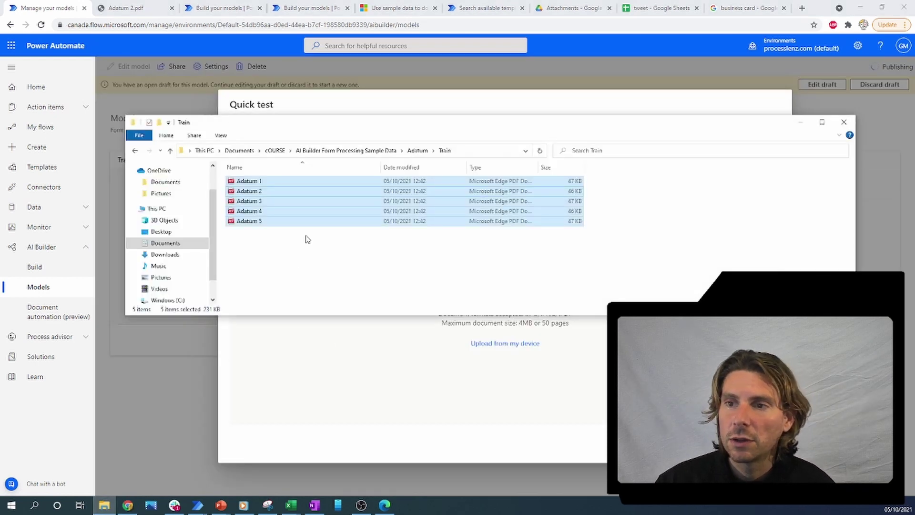
left_click(135, 150)
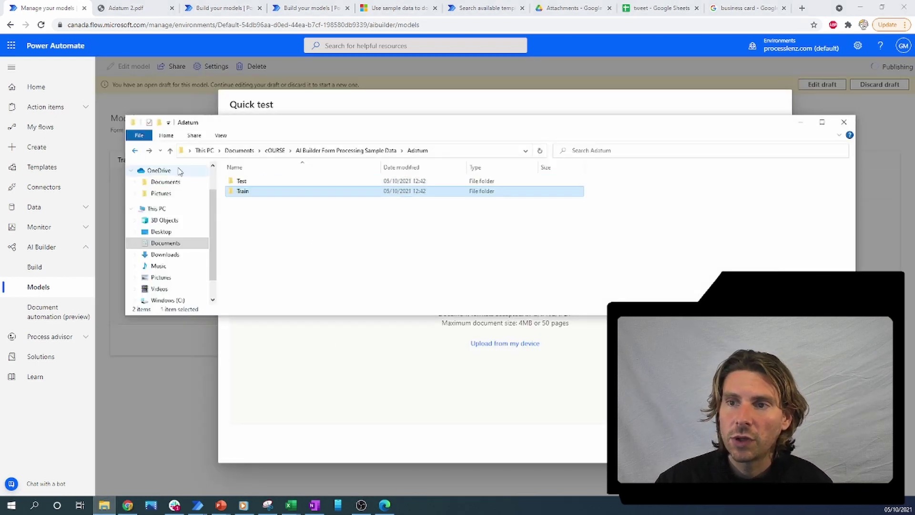
double_click(273, 182)
mouse_move(270, 182)
left_mouse_down()
mouse_move(583, 373)
mouse_move(256, 180)
left_mouse_up()
left_click_drag(601, 329, 597, 348)
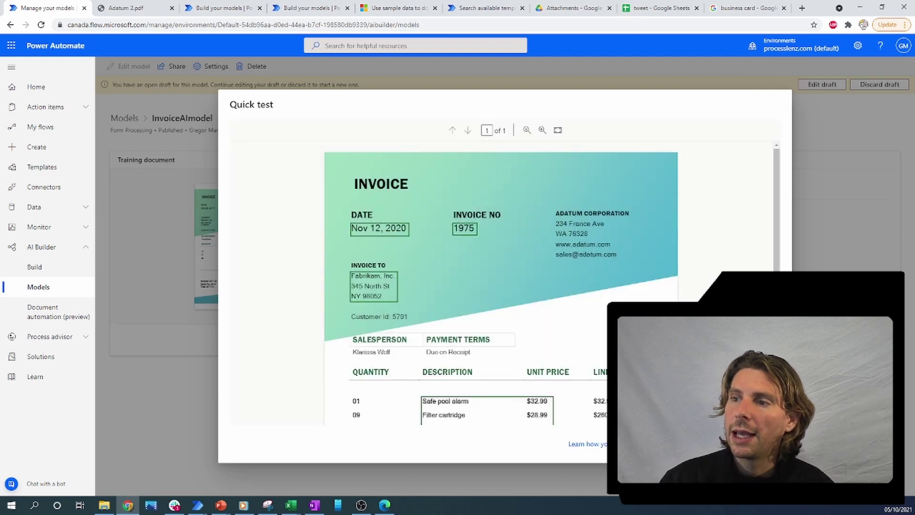
Examine the detected Location, Date, Summary and Total fields on the test invoice, including their confidence scores.
scroll(634, 258, "down", 2)
mouse_move(370, 244)
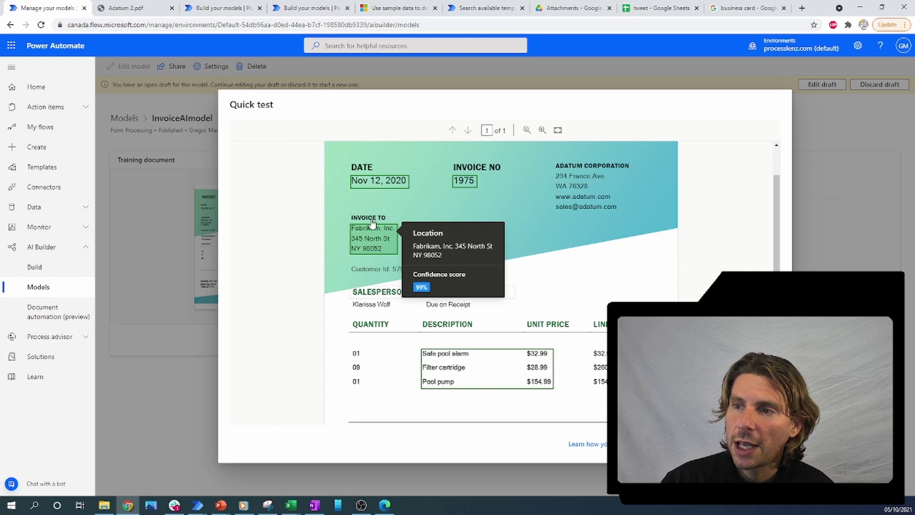
mouse_move(381, 185)
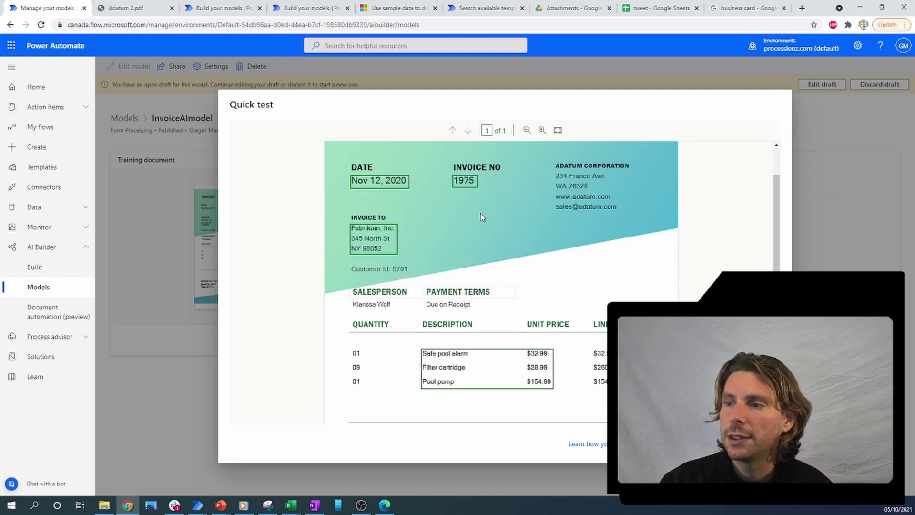
scroll(475, 276, "down", 2)
mouse_move(474, 275)
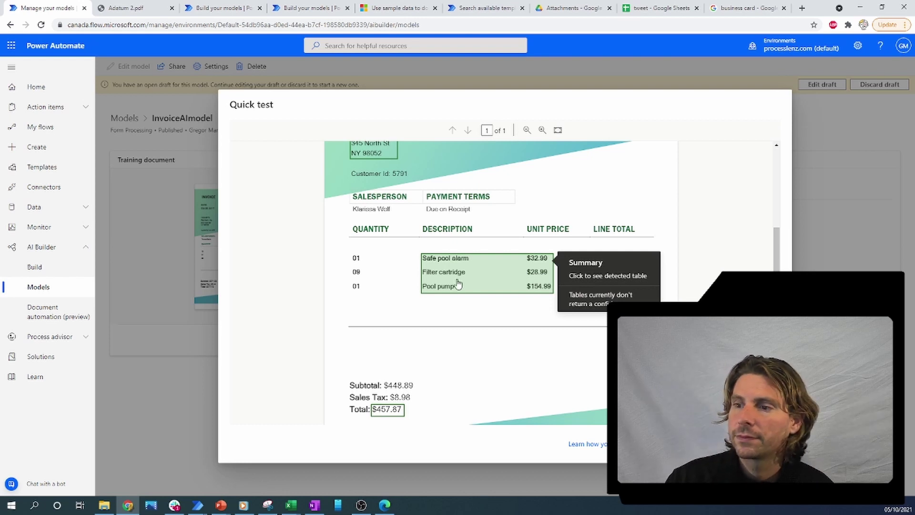
mouse_move(397, 413)
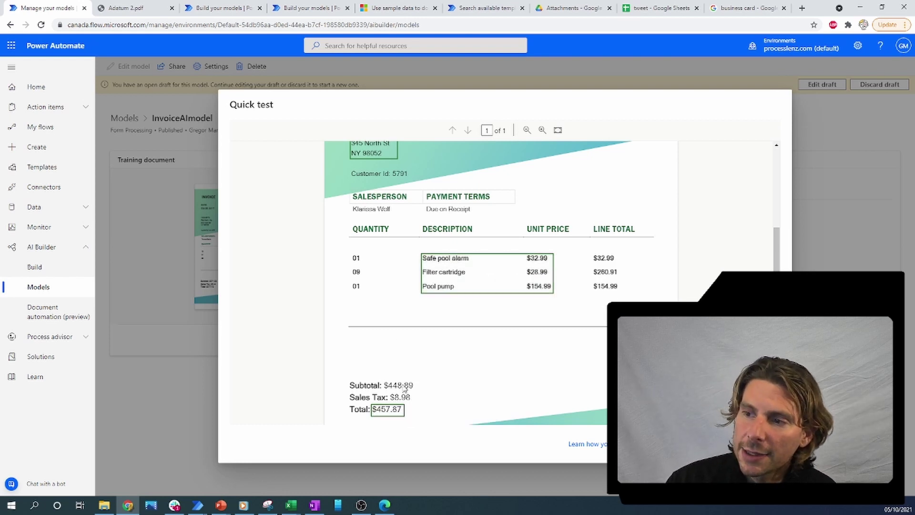
Review the detected Date and Invoice Number fields on the Adatum test invoice.
scroll(390, 186, "up", 2)
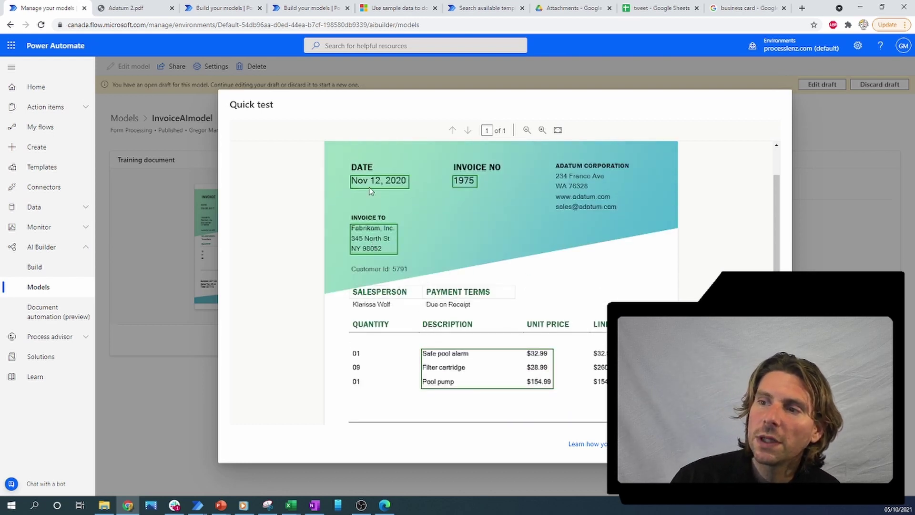
mouse_move(474, 184)
scroll(504, 219, "down", 3)
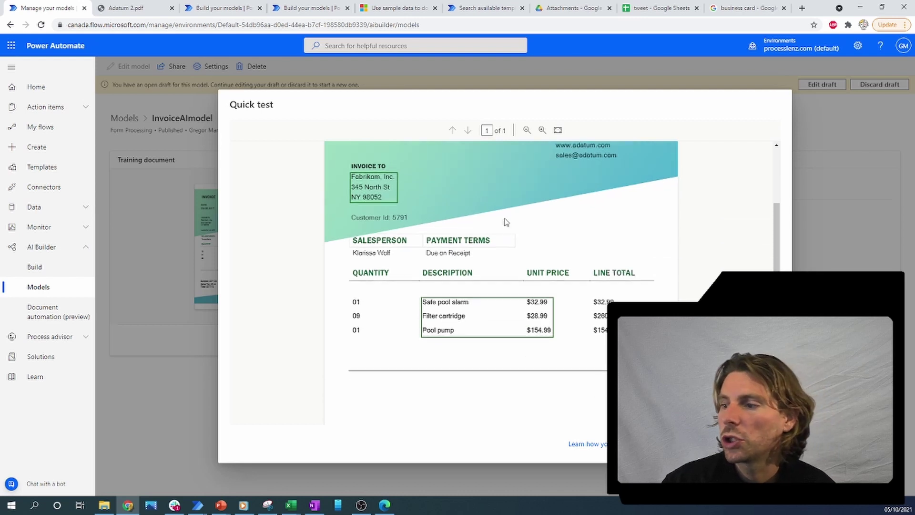
Run another quick test of InvoiceAImodel with the Contoso 6 invoice from the Contoso Test folder.
left_click(735, 443)
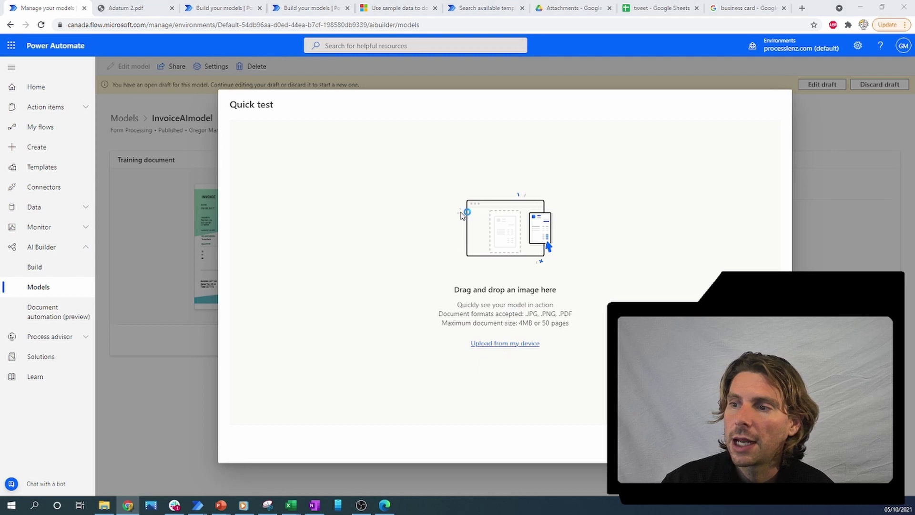
left_click(370, 126)
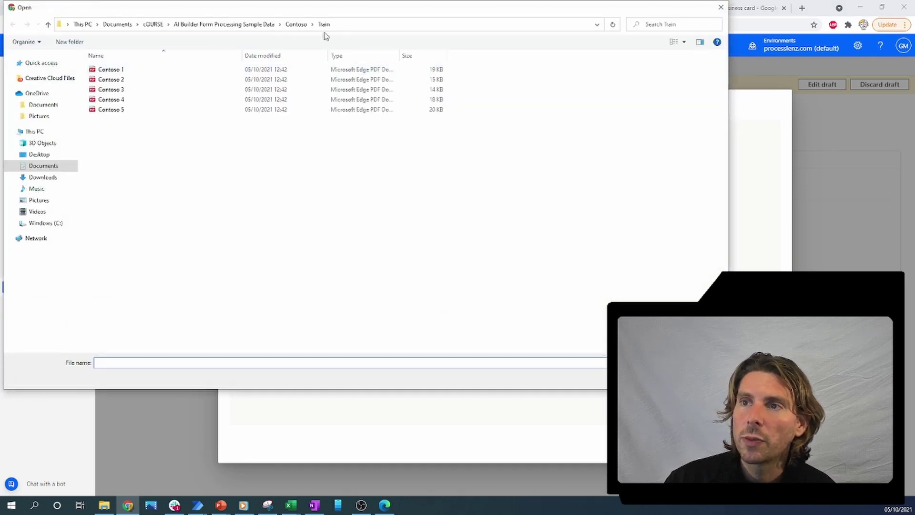
left_click(297, 24)
left_click(224, 24)
left_click(125, 72)
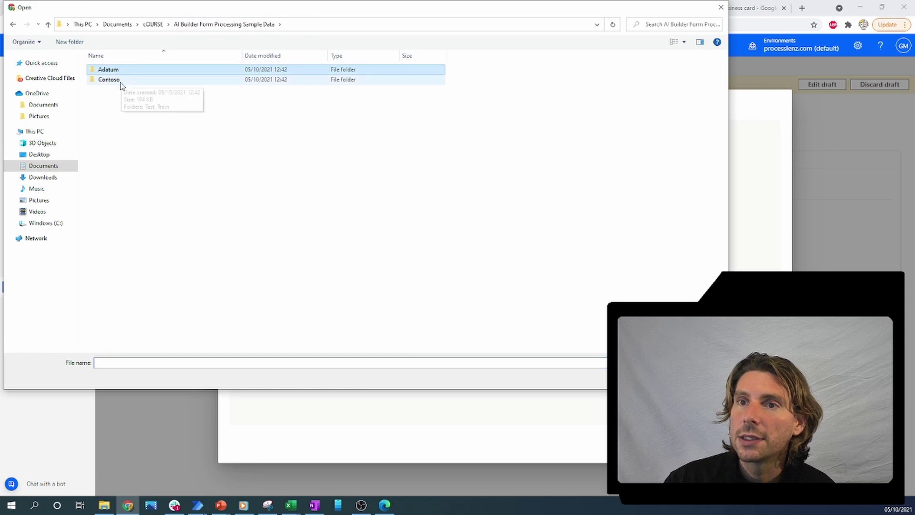
double_click(114, 79)
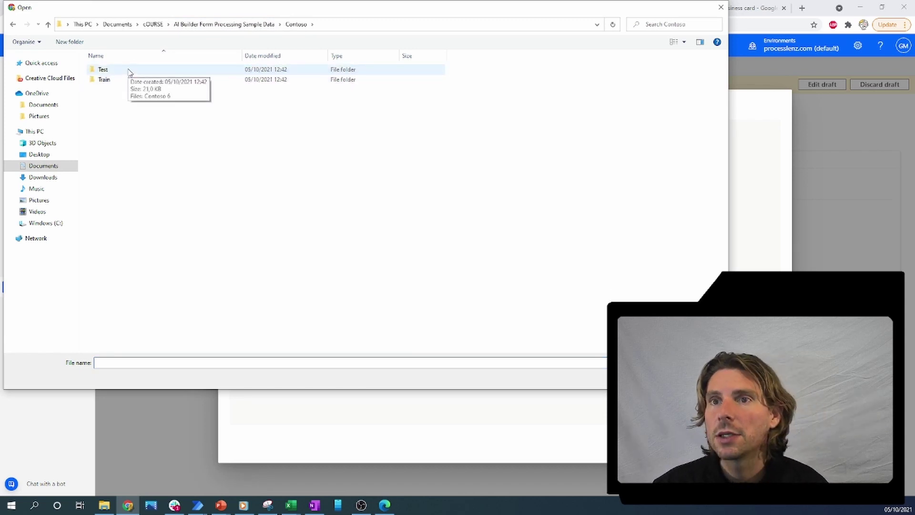
double_click(129, 71)
double_click(129, 71)
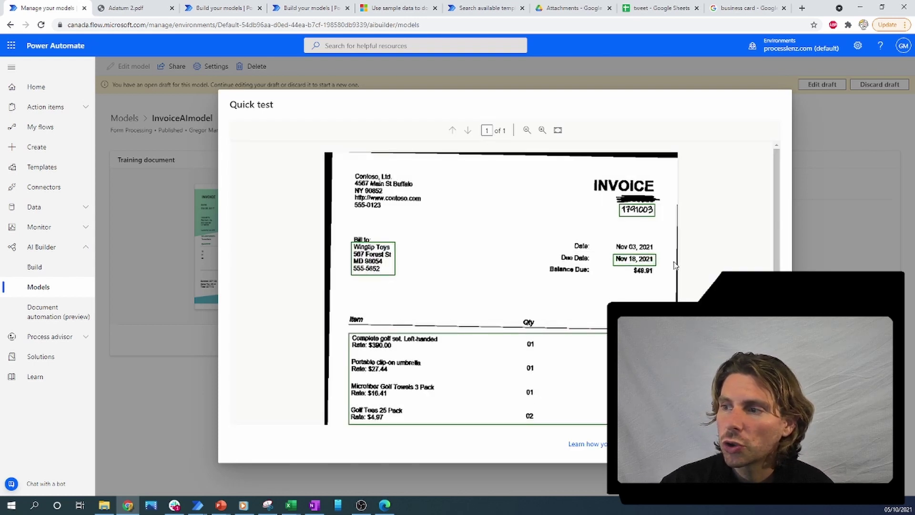
Examine the detected Date, Total and Summary fields on the Contoso test invoice and close the quick test.
mouse_move(637, 261)
scroll(344, 329, "down", 4)
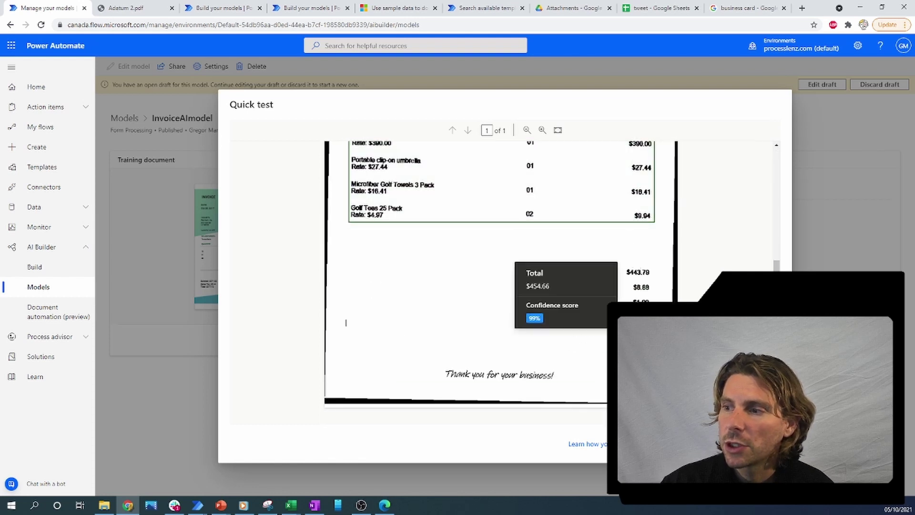
scroll(346, 323, "up", 3)
mouse_move(508, 296)
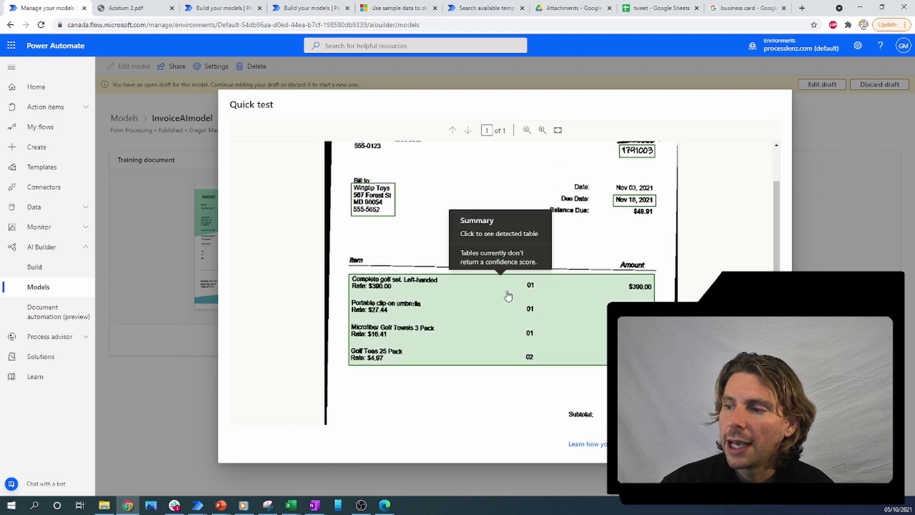
key("Escape")
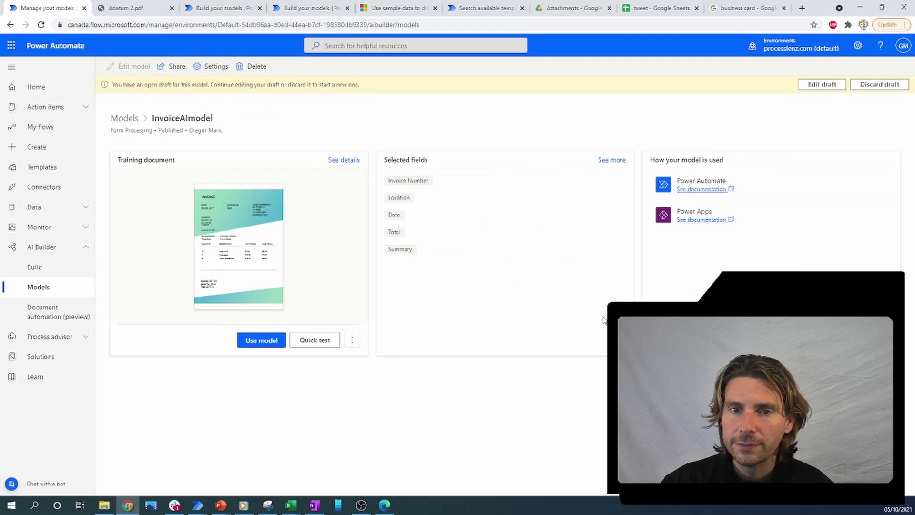